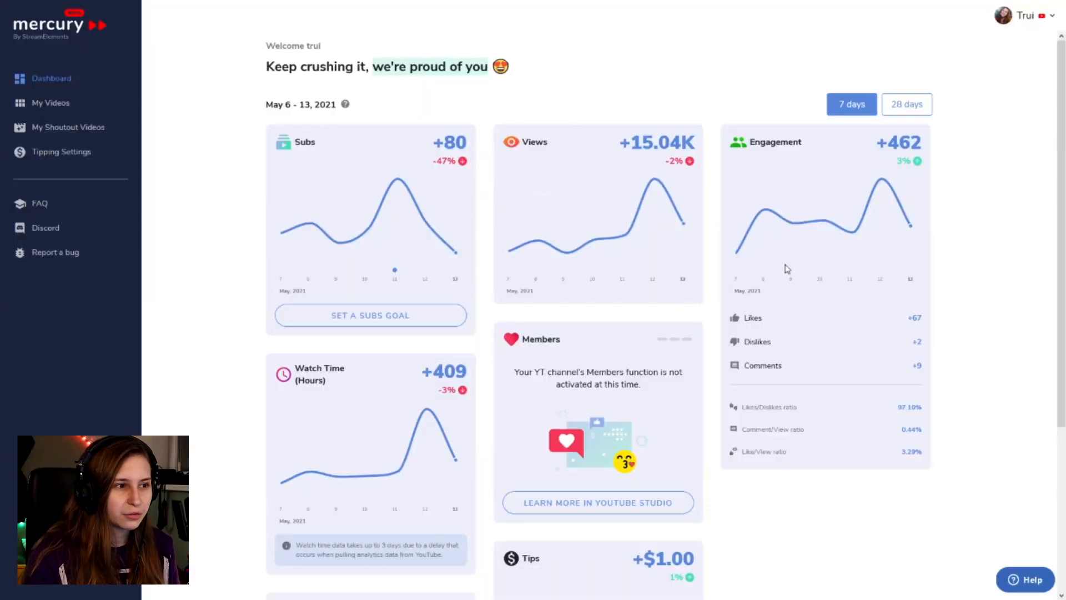
# Step: Show the channel statistics on the dashboard for the last 28 days
pyautogui.click(899, 108)
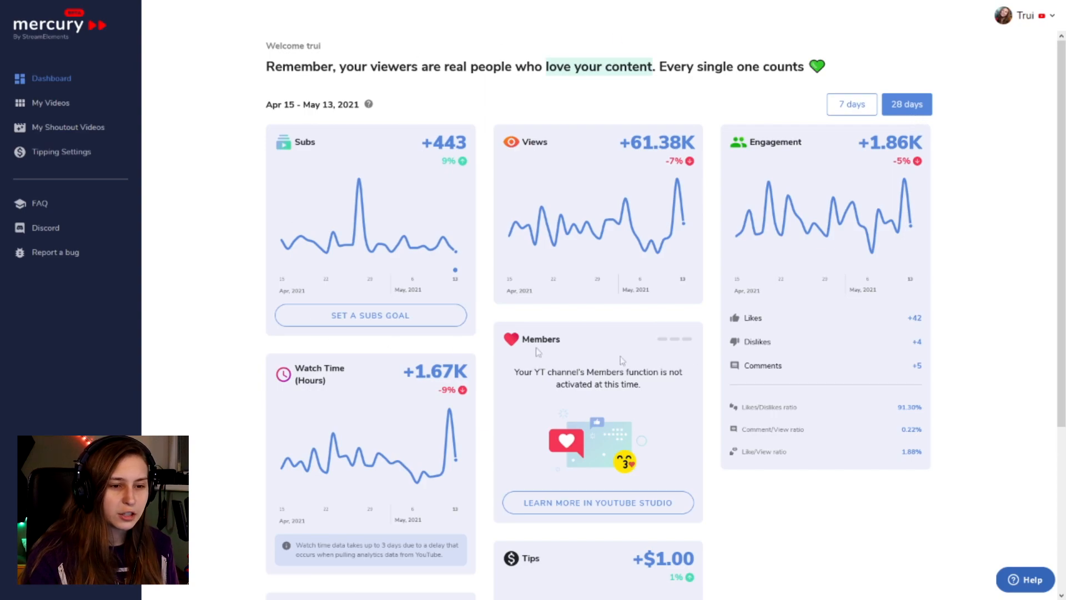
pyautogui.moveTo(815, 217)
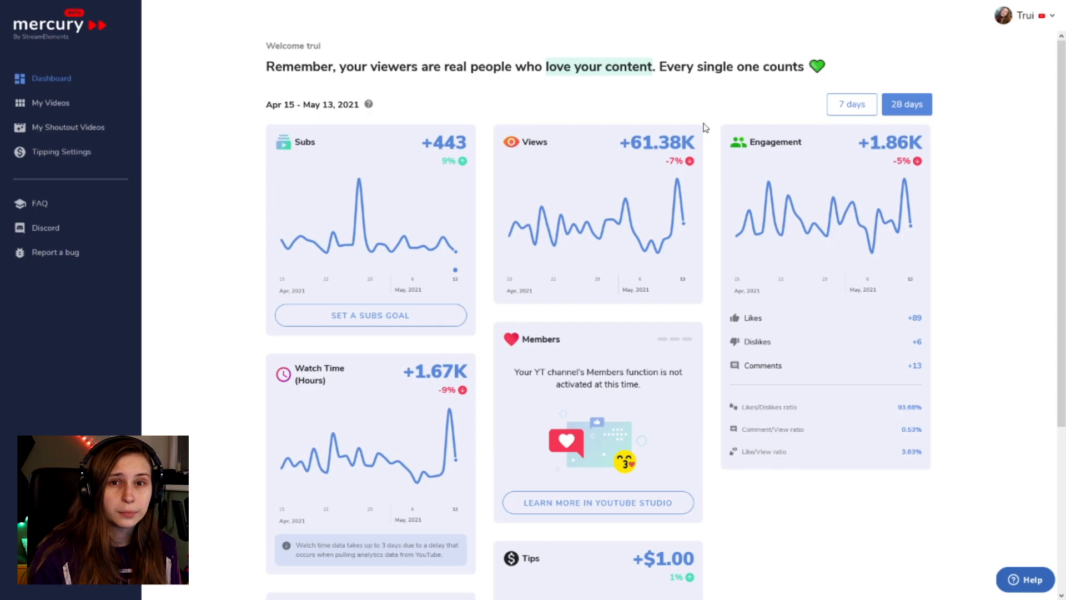
# Step: Open the dynamic description editor for the video "Affiliate Vs Sponsor #SHORTS" from the list of channel videos
pyautogui.click(51, 111)
pyautogui.scroll(-8, 246, 214)
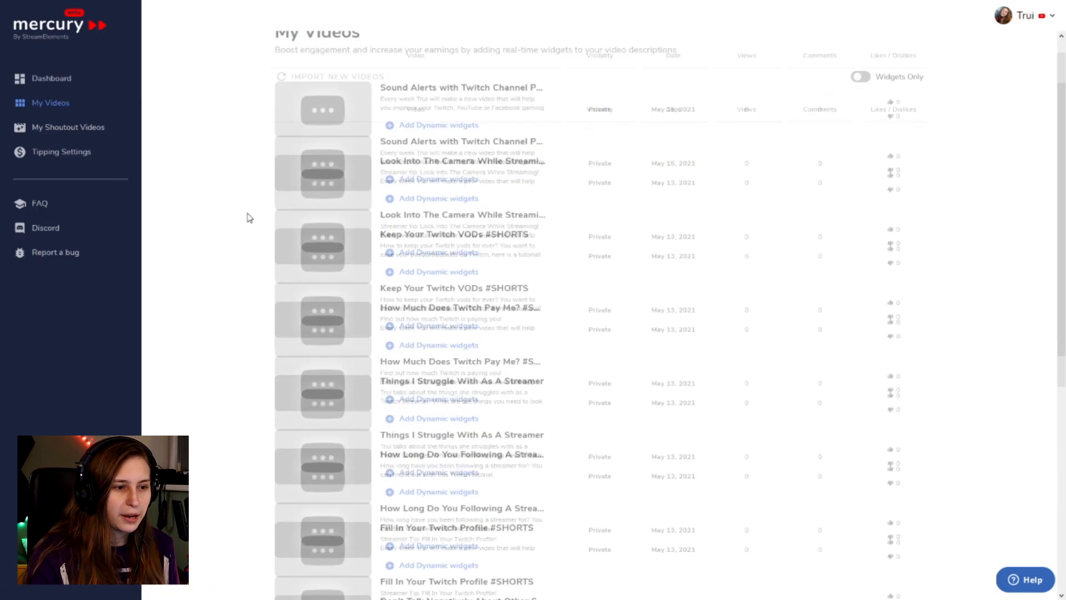
pyautogui.scroll(-7, 242, 226)
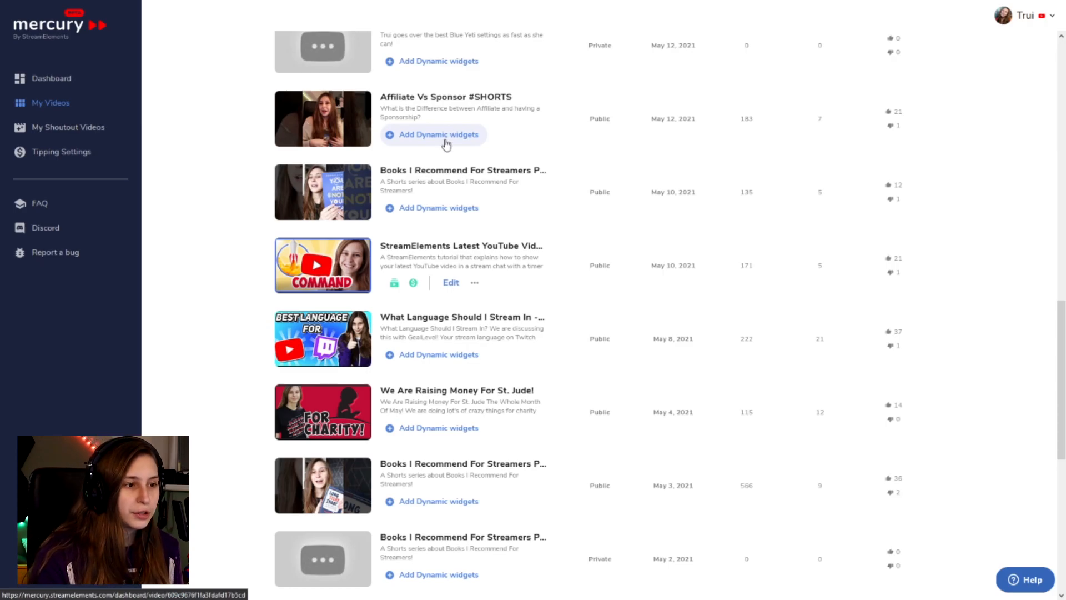
pyautogui.click(420, 138)
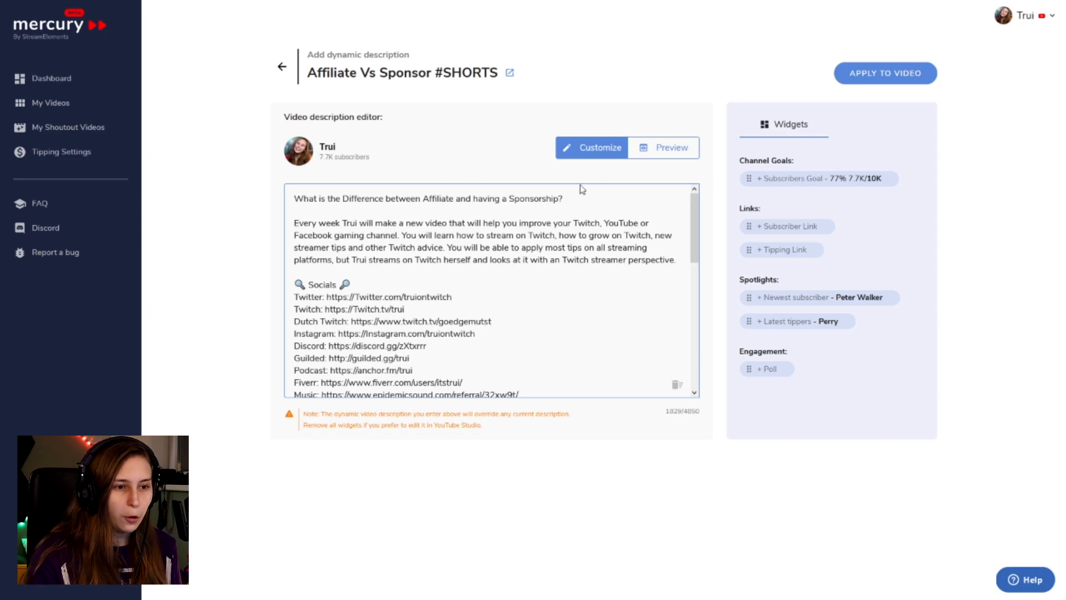
pyautogui.moveTo(695, 215)
pyautogui.mouseDown()
pyautogui.moveTo(701, 326)
pyautogui.moveTo(695, 198)
pyautogui.mouseUp()
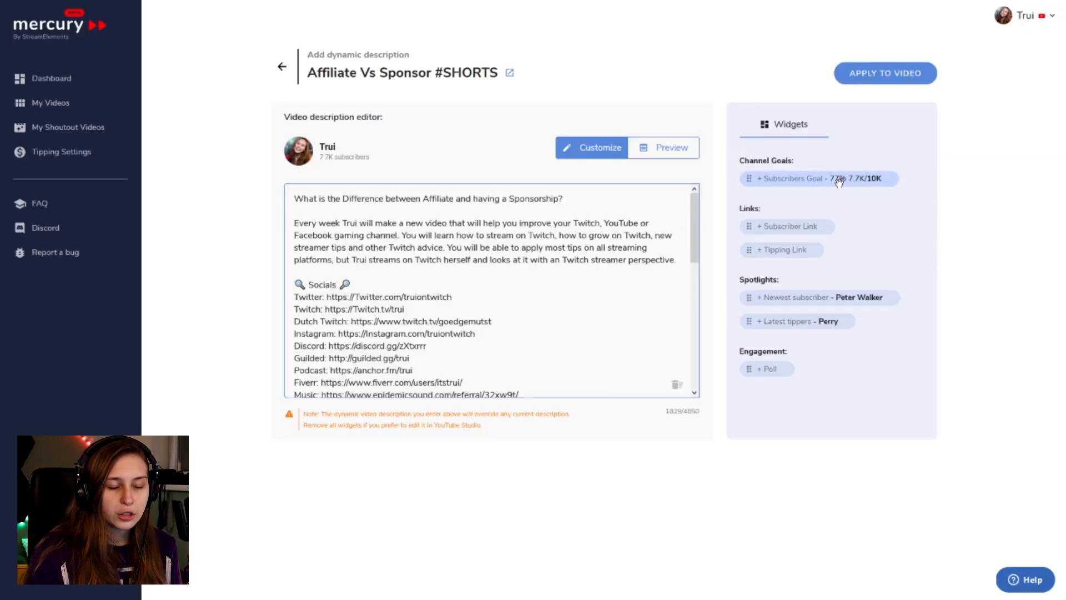
pyautogui.click(843, 179)
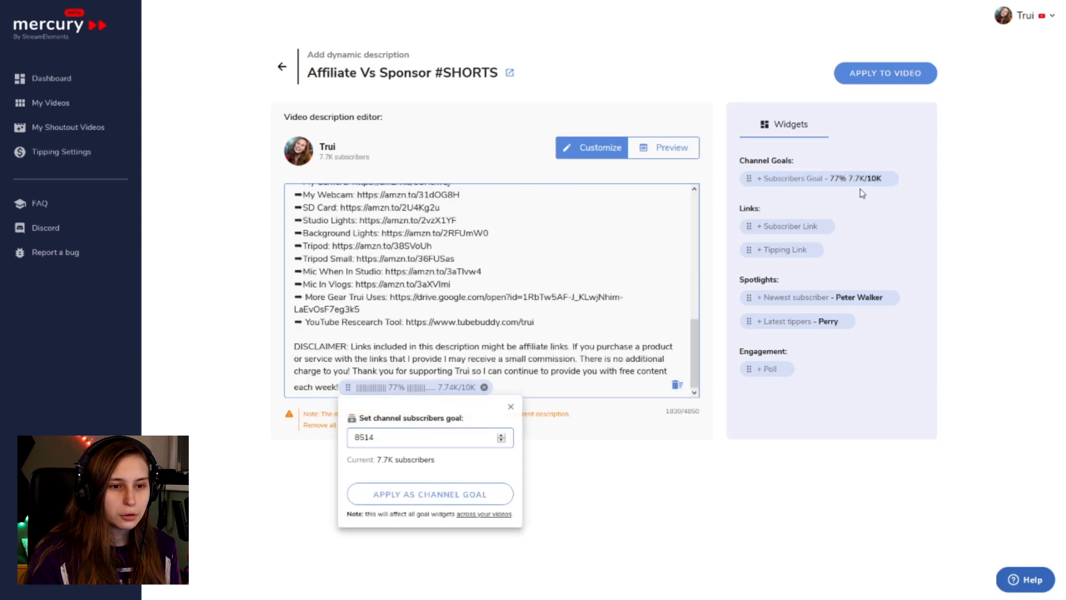
pyautogui.click(485, 387)
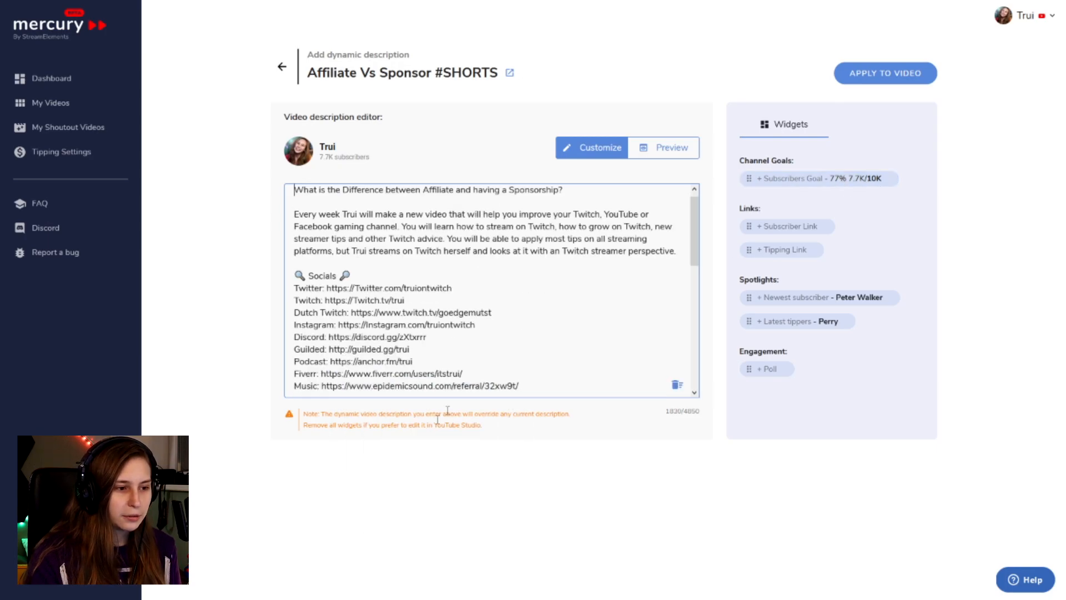
pyautogui.scroll(1, 499, 277)
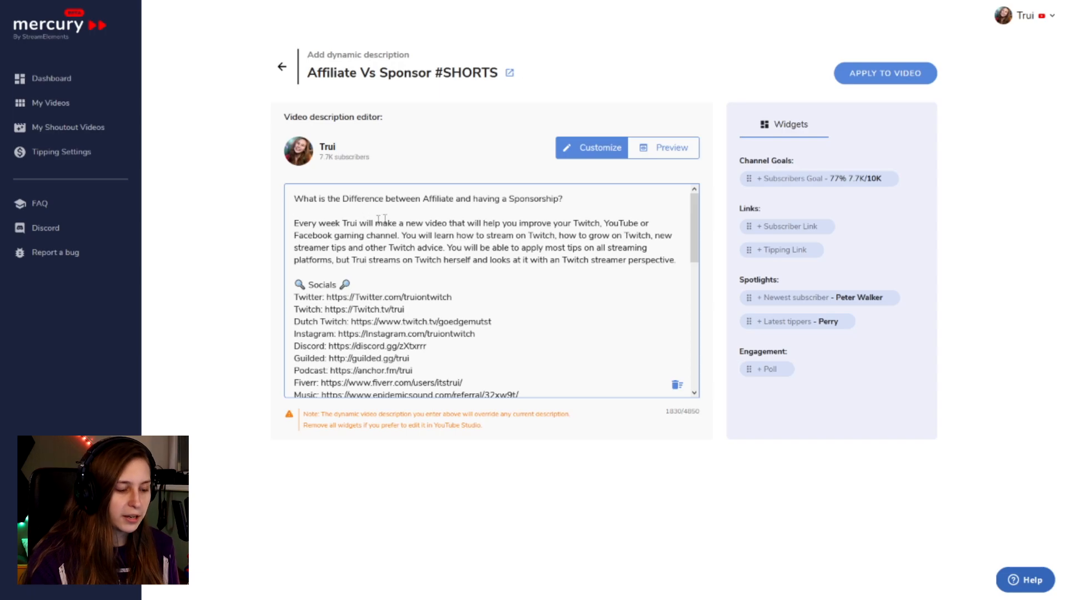
# Step: Insert a Subscribers Goal widget on its own line below the description's opening question and apply 10000 as the channel goal
pyautogui.press('Return')
pyautogui.press('Return')
pyautogui.moveTo(853, 177); pyautogui.dragTo(376, 233)
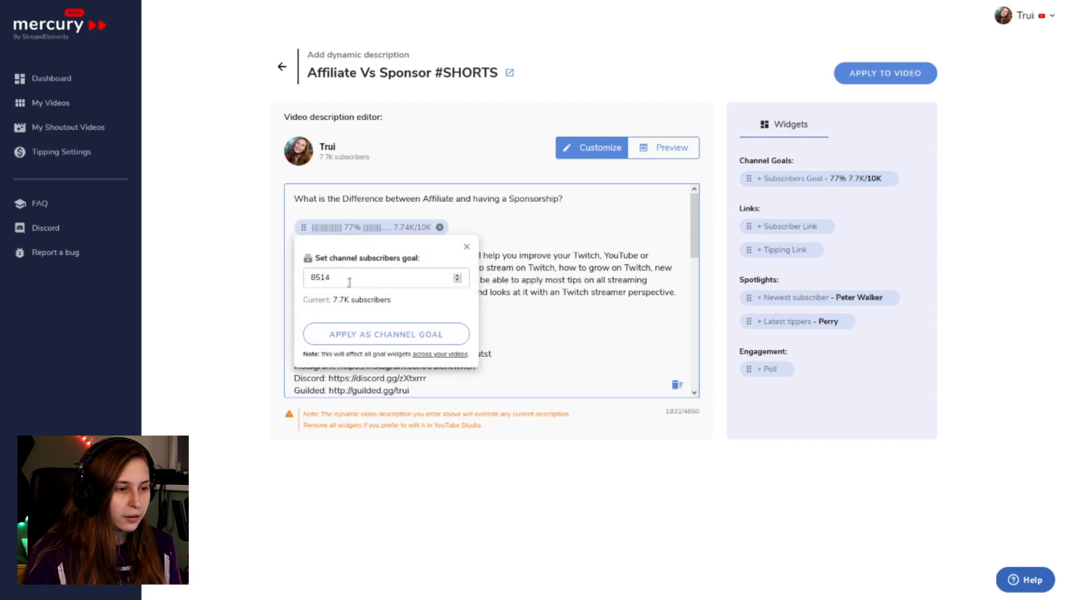
pyautogui.moveTo(338, 277); pyautogui.dragTo(293, 272)
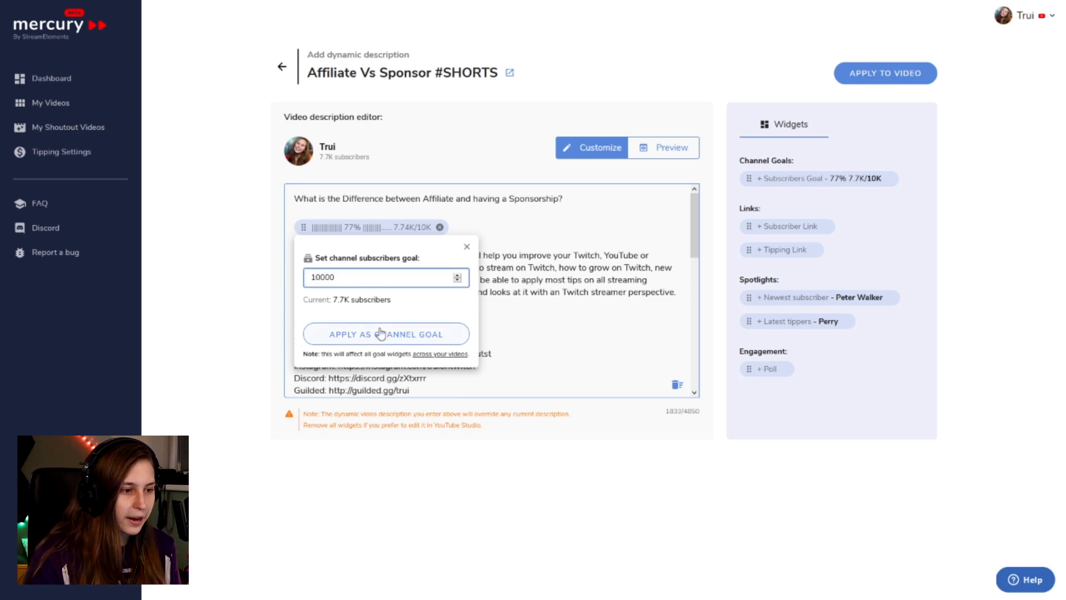
pyautogui.click(380, 334)
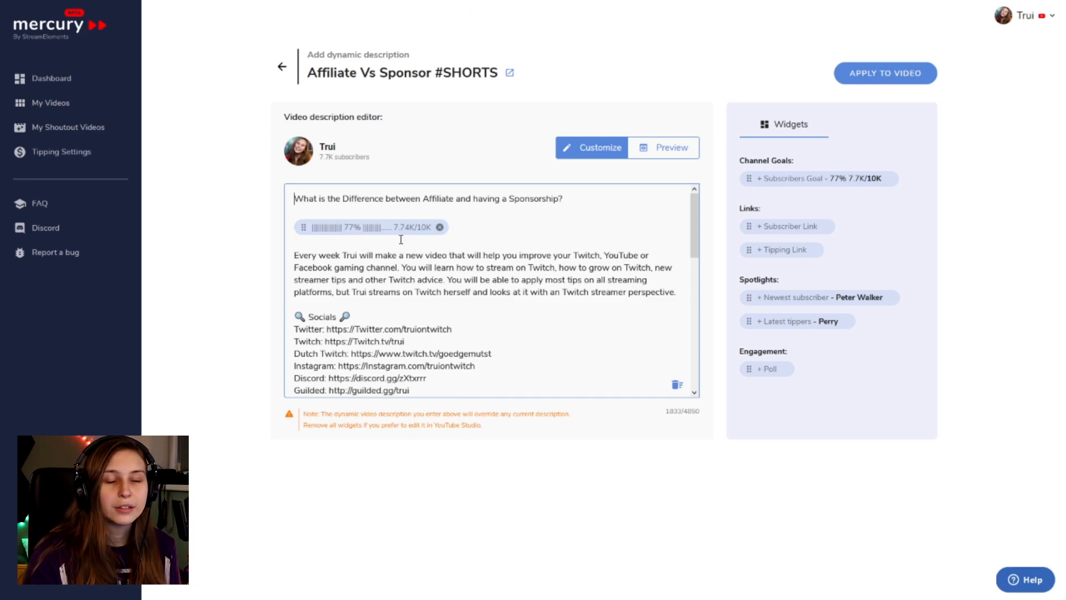
# Step: Preview the description with the subscribers goal, return to editing and remove the goal widget
pyautogui.click(670, 148)
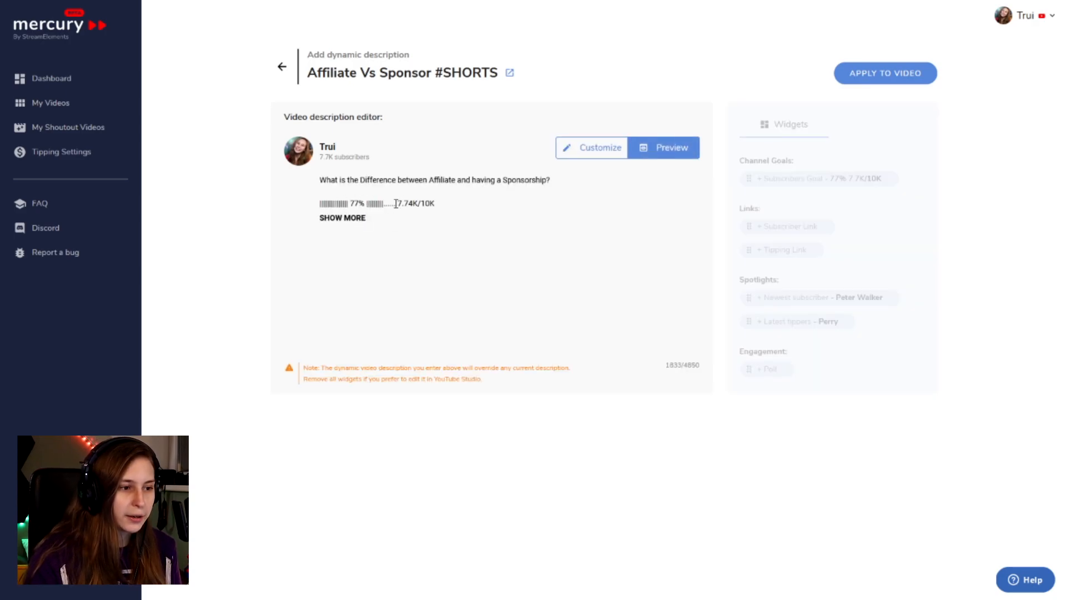
pyautogui.moveTo(315, 206); pyautogui.dragTo(436, 204)
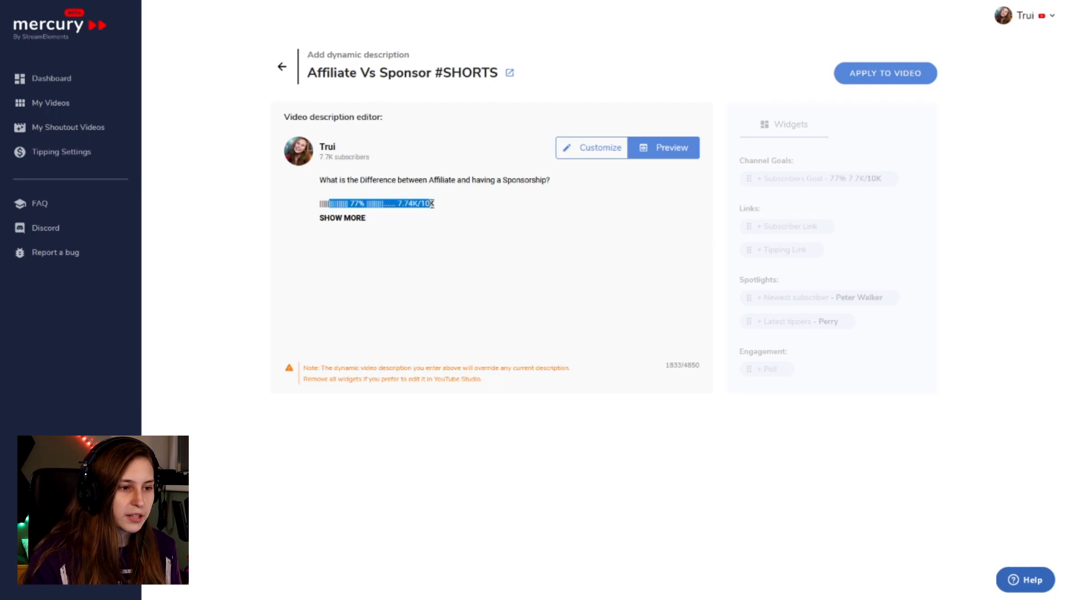
pyautogui.click(592, 147)
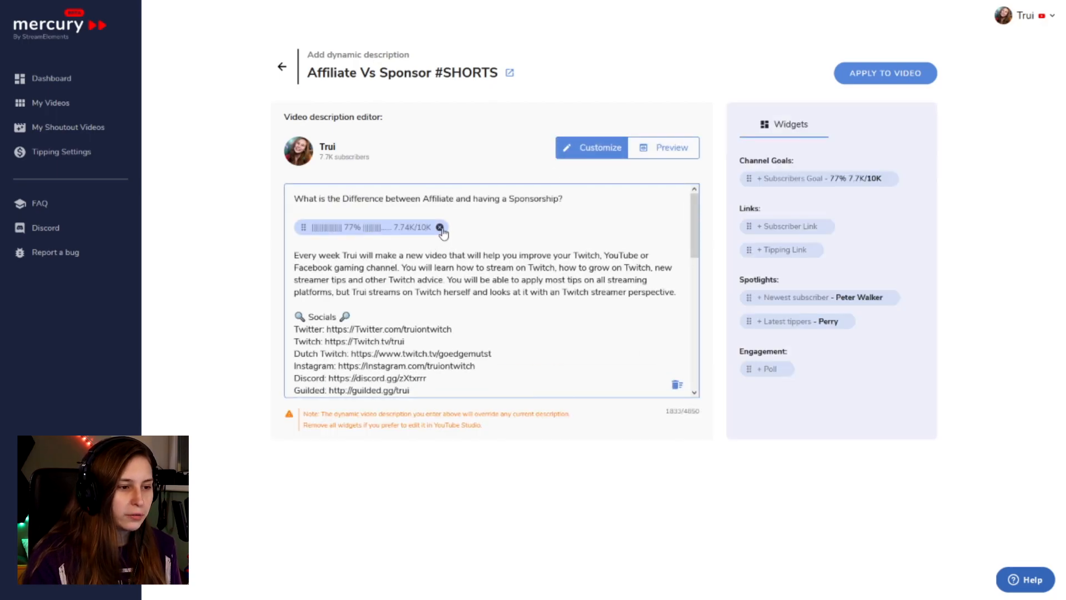
pyautogui.click(440, 228)
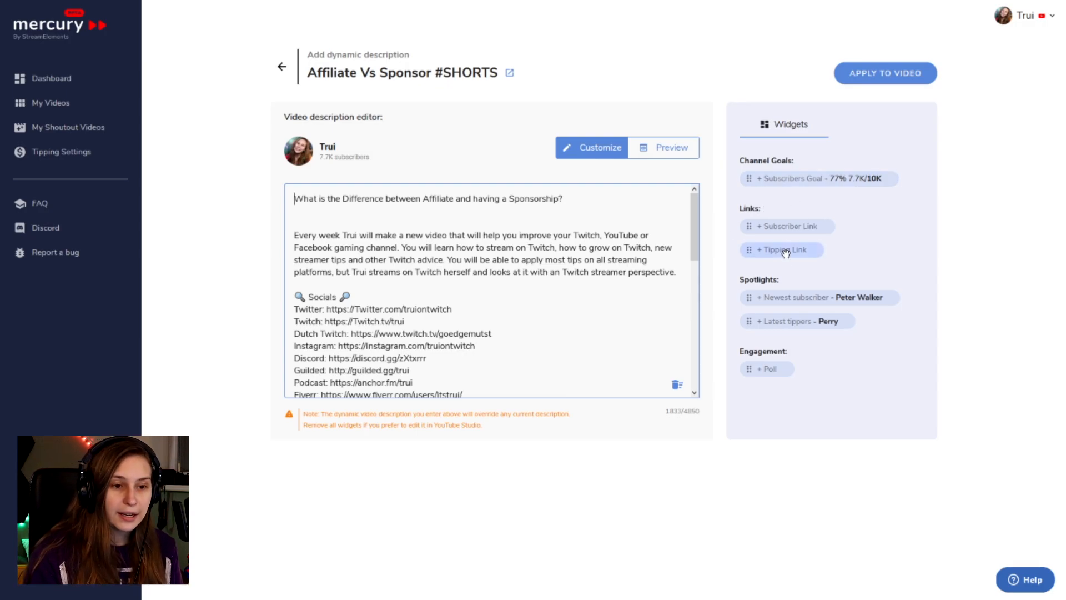
# Step: Insert a Subscriber Link widget below the description's opening question and open the link from the description preview
pyautogui.moveTo(796, 229); pyautogui.dragTo(389, 218)
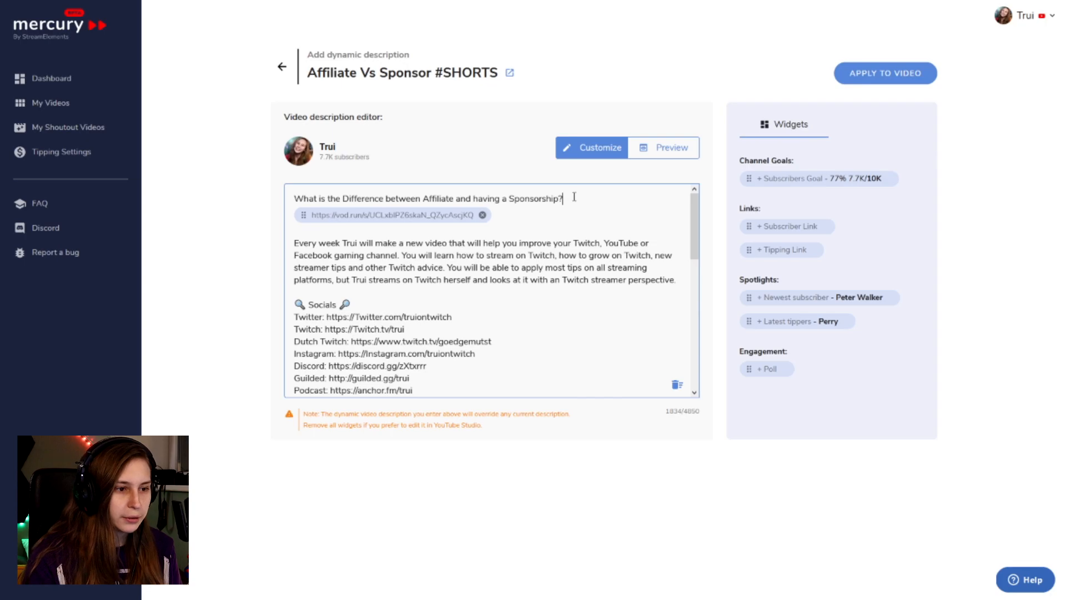
pyautogui.click(664, 149)
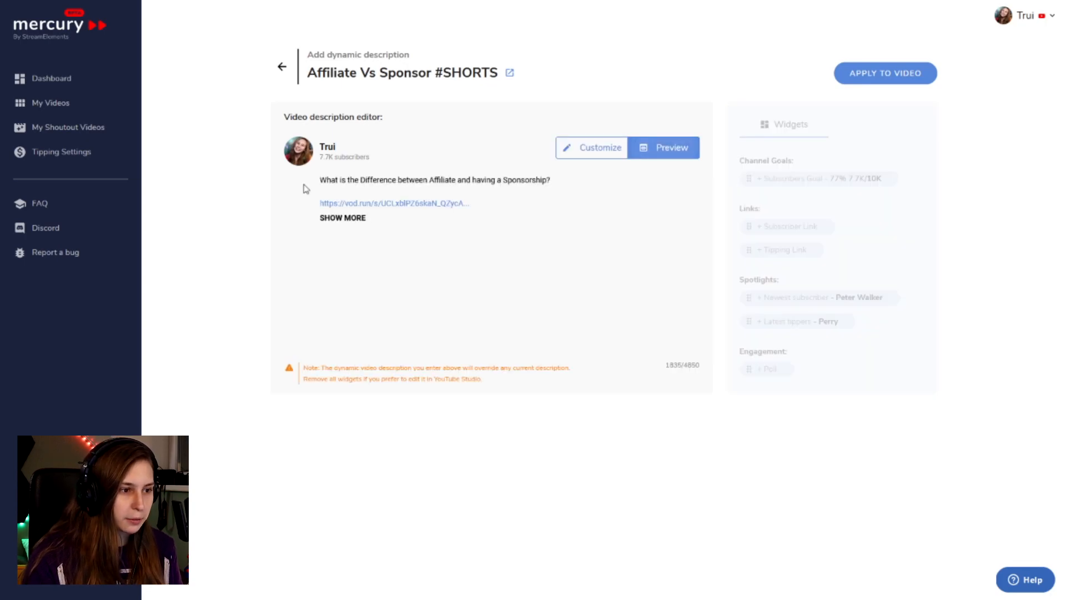
pyautogui.click(371, 204)
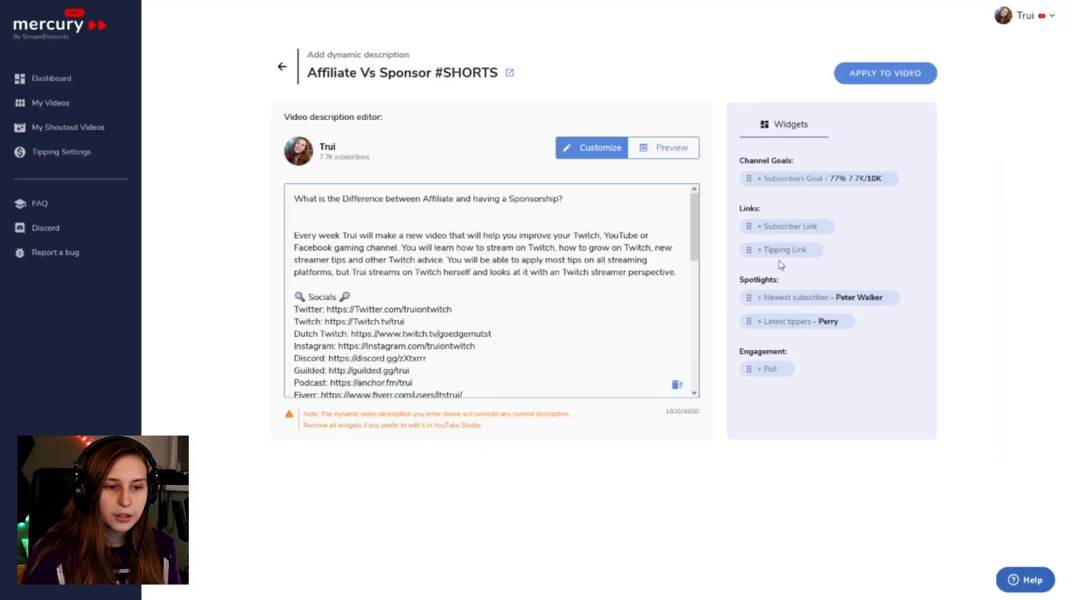
# Step: Insert a Tipping Link widget below the opening question, add a blank line above it and open the link from the preview
pyautogui.moveTo(780, 259); pyautogui.dragTo(339, 221)
pyautogui.press('Return')
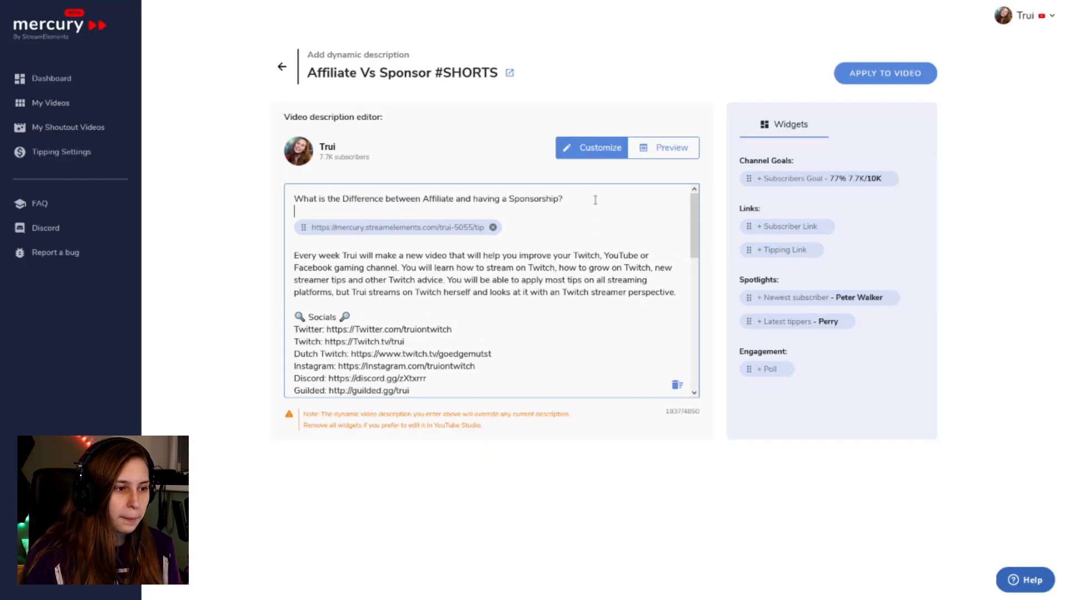
pyautogui.click(666, 156)
pyautogui.click(407, 207)
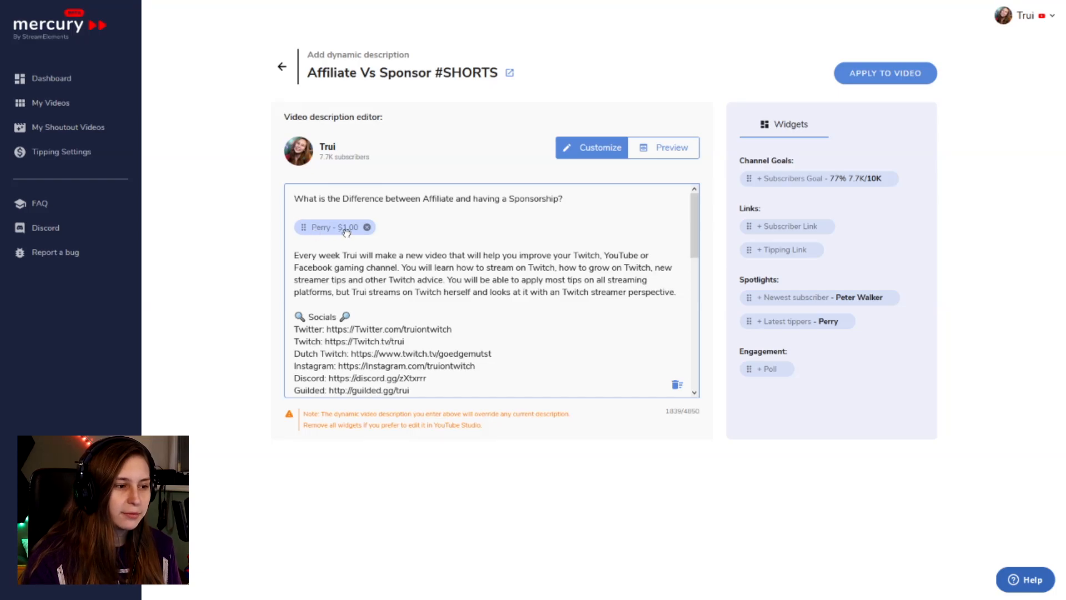
# Step: Add the label "Latest Tipper:" above the latest tippers widget and preview the labelled entry in the description
pyautogui.click(296, 231)
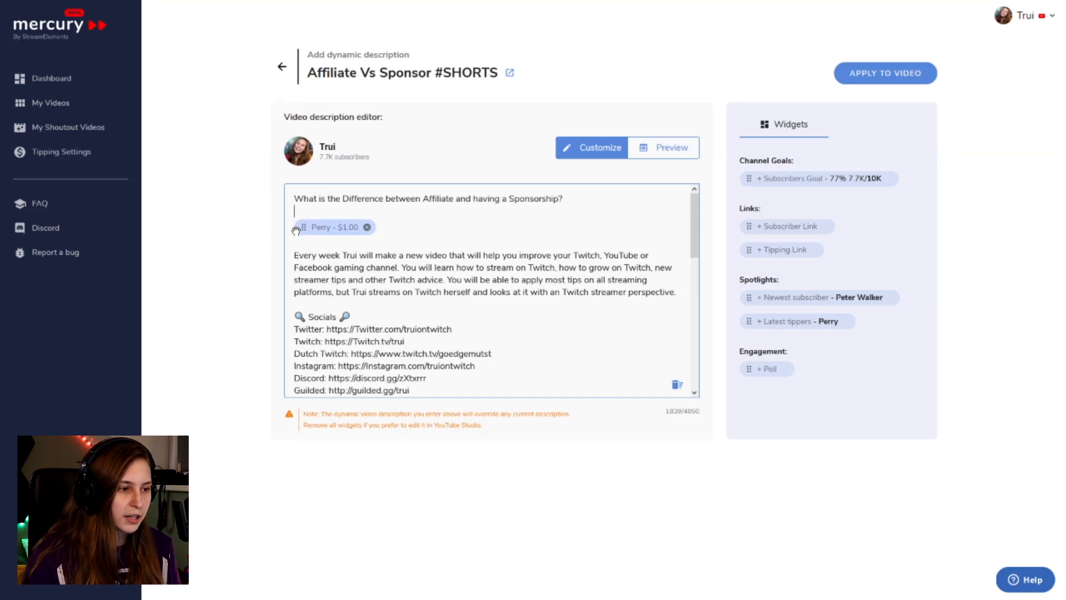
pyautogui.write('Latest Tipper:')
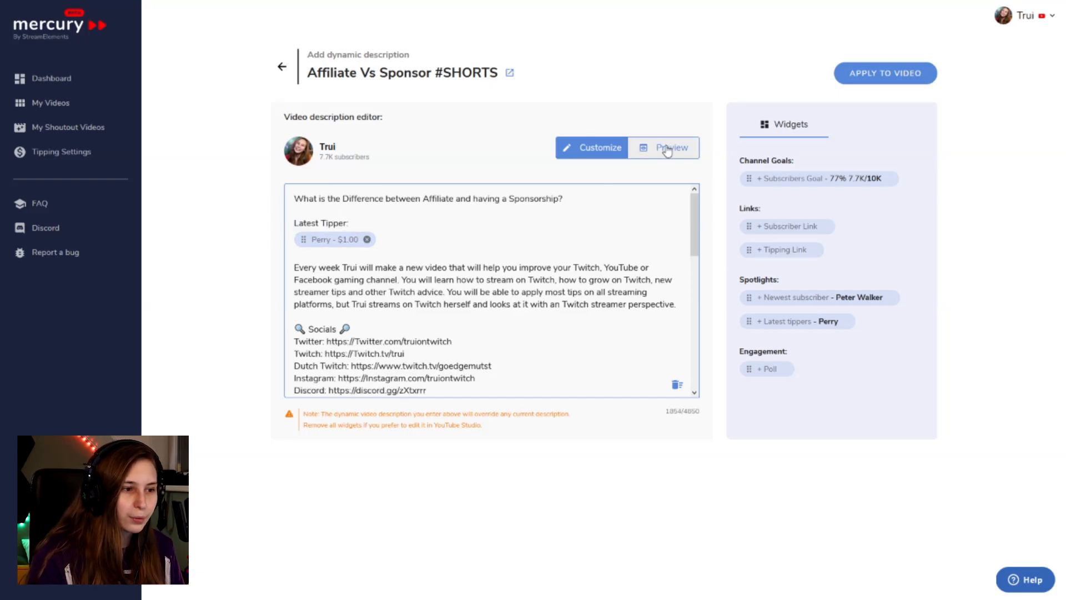
pyautogui.click(667, 149)
pyautogui.click(320, 216)
pyautogui.moveTo(318, 217); pyautogui.dragTo(381, 222)
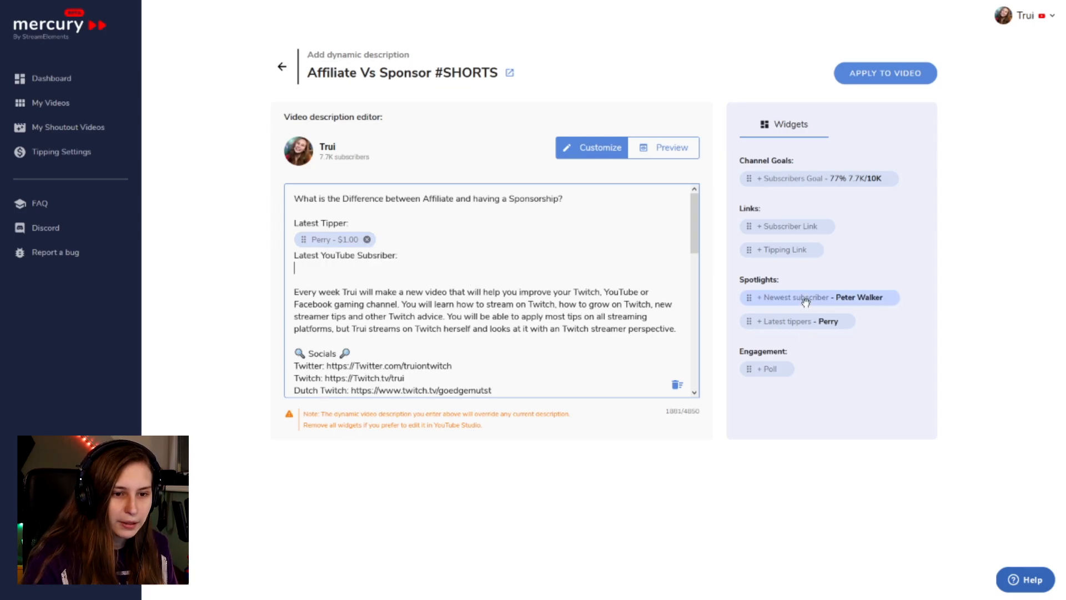
# Step: Insert the Newest subscriber widget below the "Latest YouTube Subsriber:" label and preview the description with both spotlights
pyautogui.moveTo(807, 301); pyautogui.dragTo(357, 283)
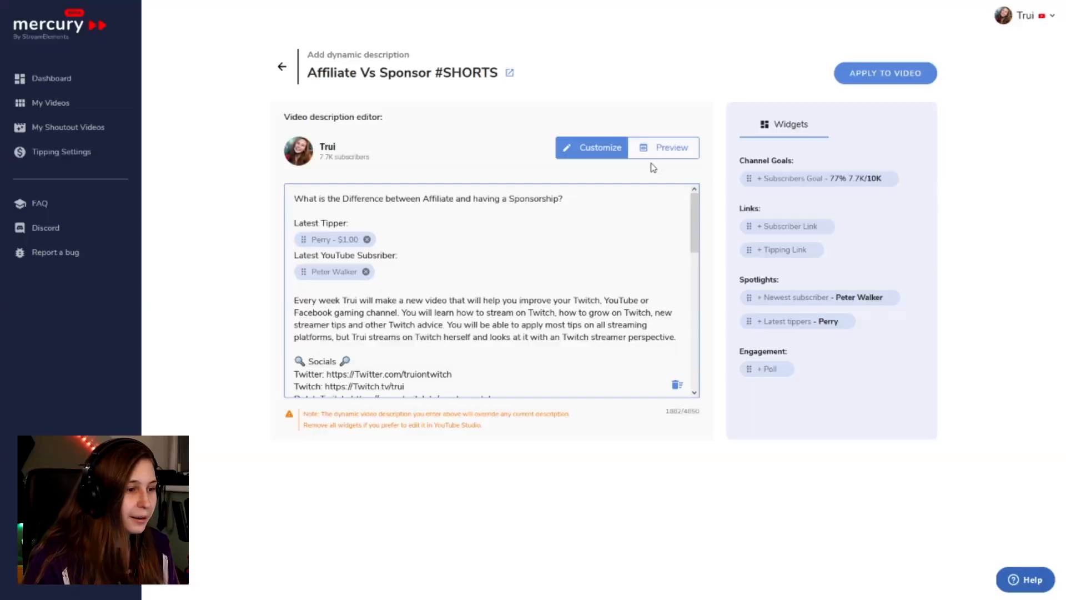
pyautogui.click(658, 157)
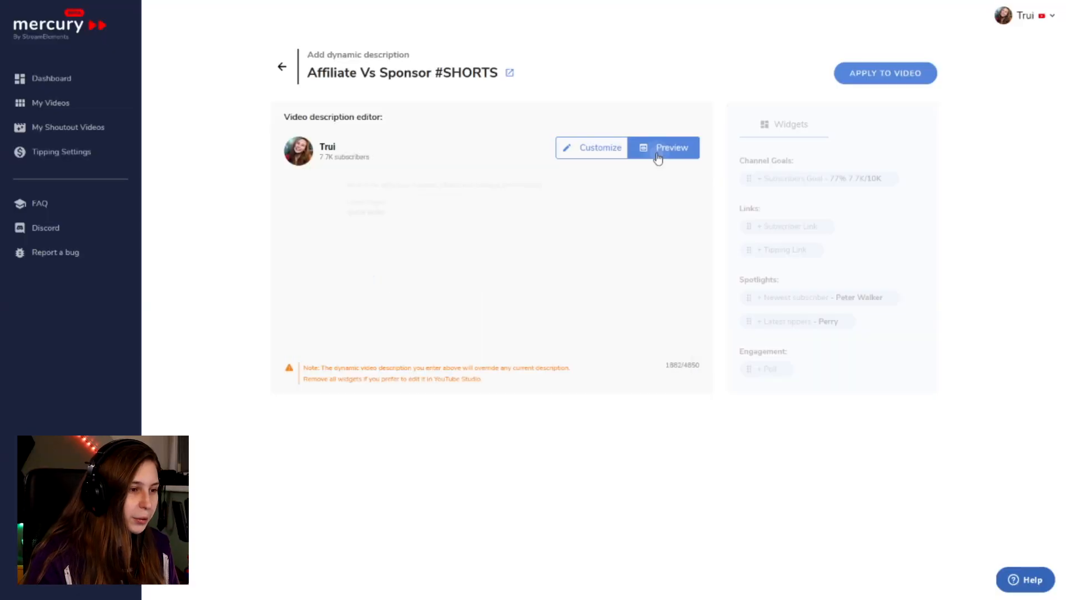
pyautogui.click(333, 216)
pyautogui.moveTo(315, 203); pyautogui.dragTo(383, 227)
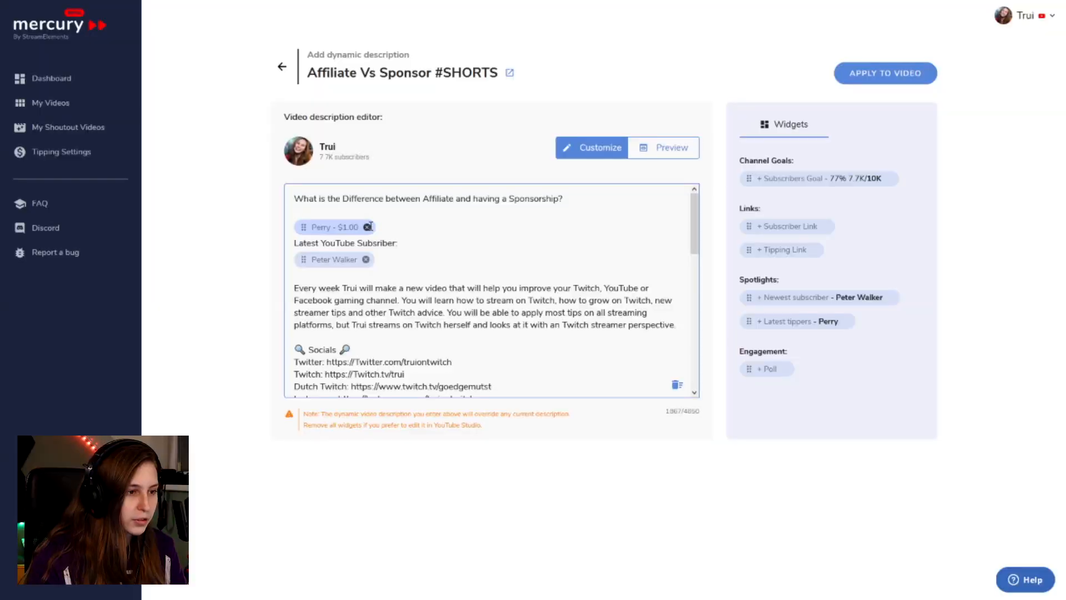
# Step: Clear the latest tipper and latest subscriber entries from the description and insert a Poll widget in their place
pyautogui.moveTo(397, 222); pyautogui.dragTo(296, 223)
pyautogui.press('BackSpace')
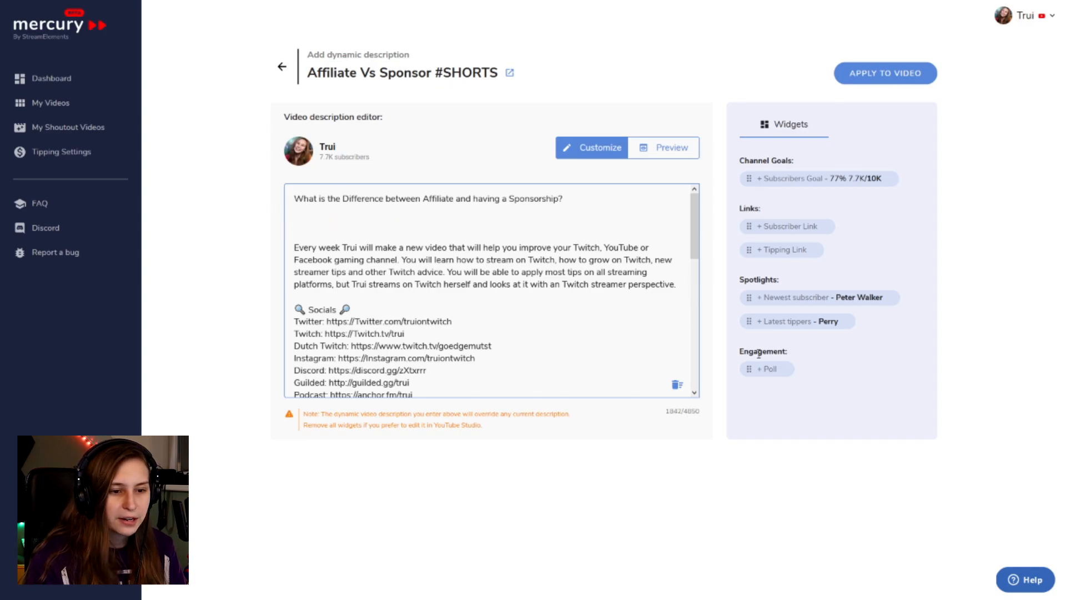
pyautogui.moveTo(766, 369); pyautogui.dragTo(303, 228)
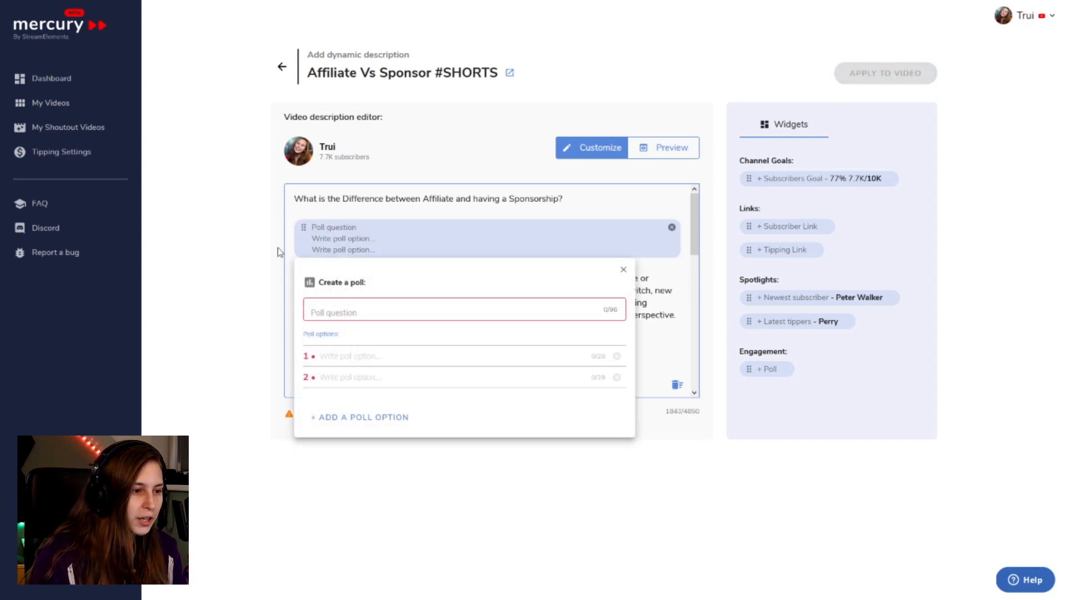
# Step: Set the poll question to "Do you like polls?" with the answer options "Yes" and "No", and close the poll settings
pyautogui.click(365, 313)
pyautogui.write('D')
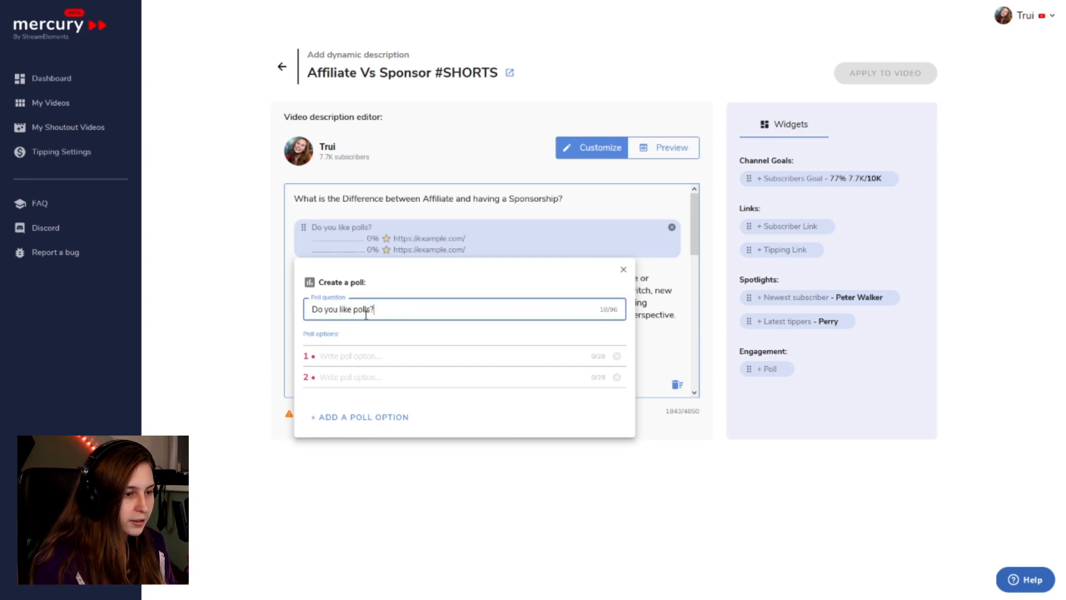
pyautogui.click(366, 355)
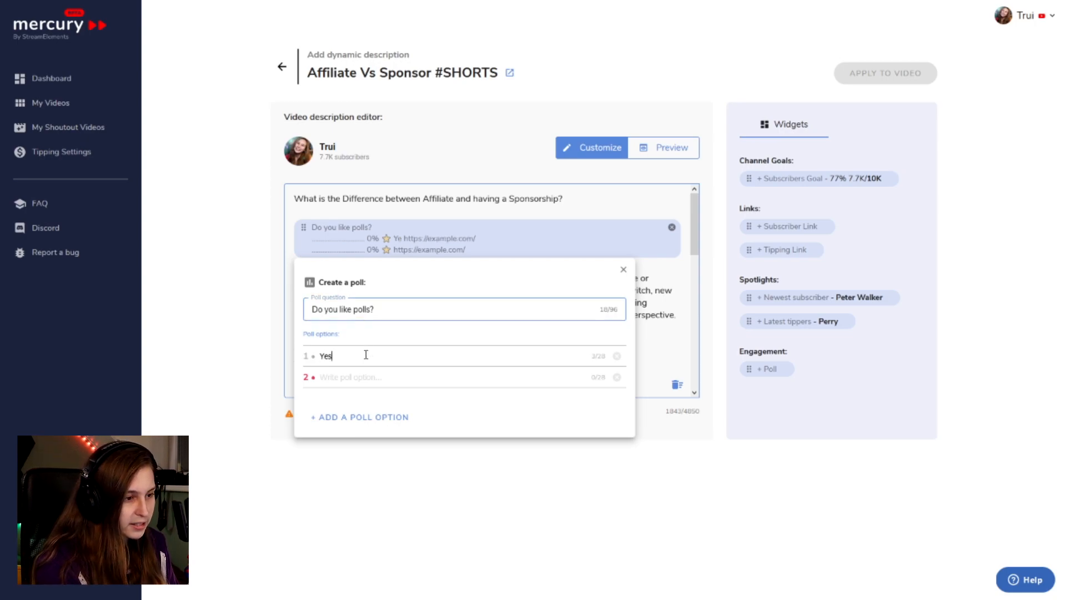
pyautogui.write('Mpo')
pyautogui.press('BackSpace')
pyautogui.write('No')
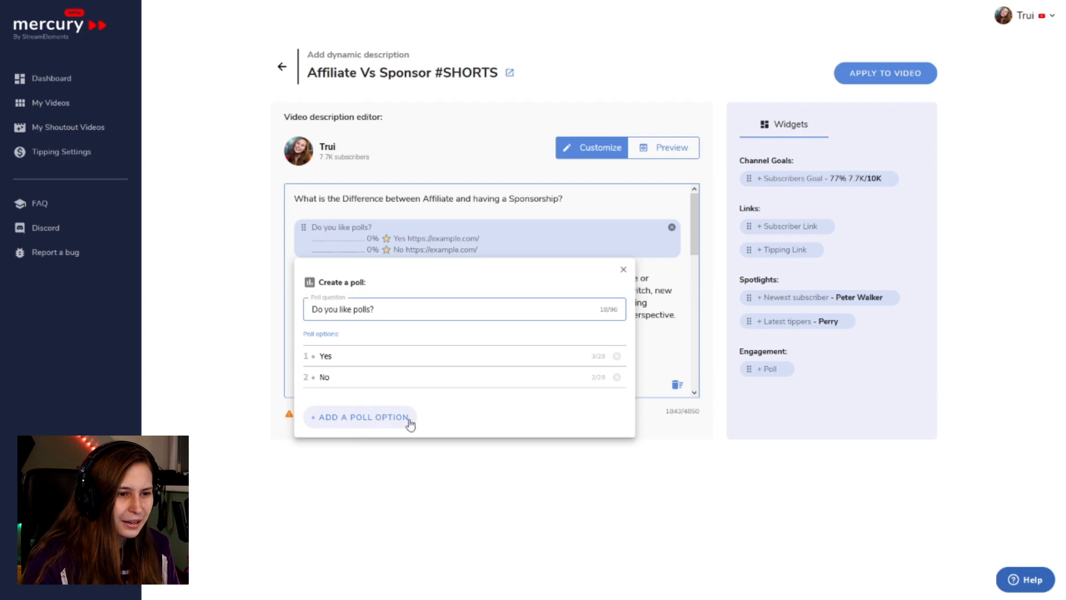
pyautogui.click(621, 271)
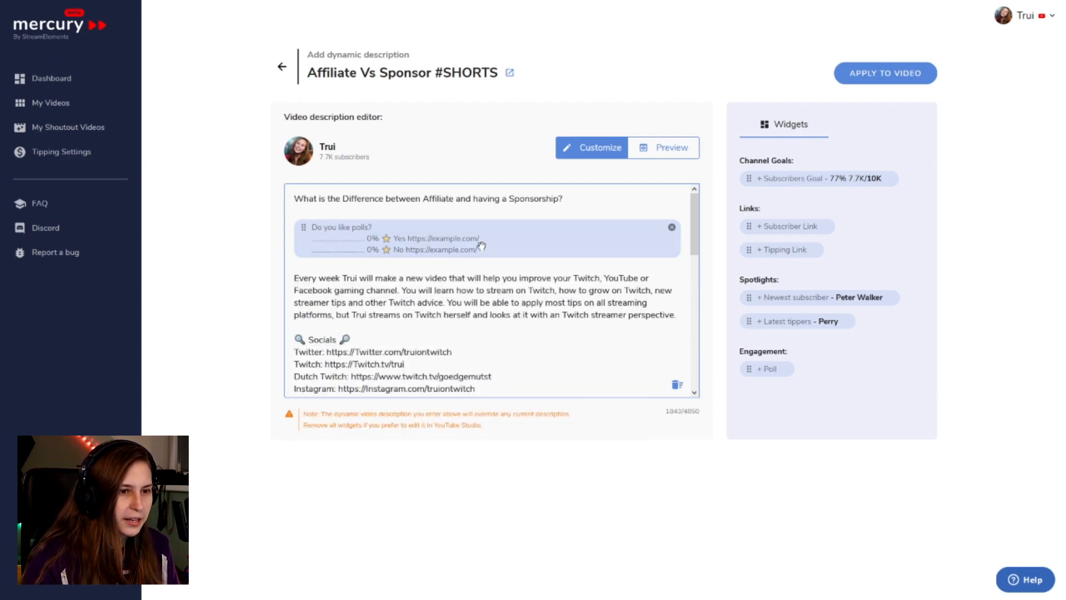
# Step: Preview the description with the poll, expand it, and examine the poll in the description on the video's YouTube page
pyautogui.click(671, 148)
pyautogui.click(358, 221)
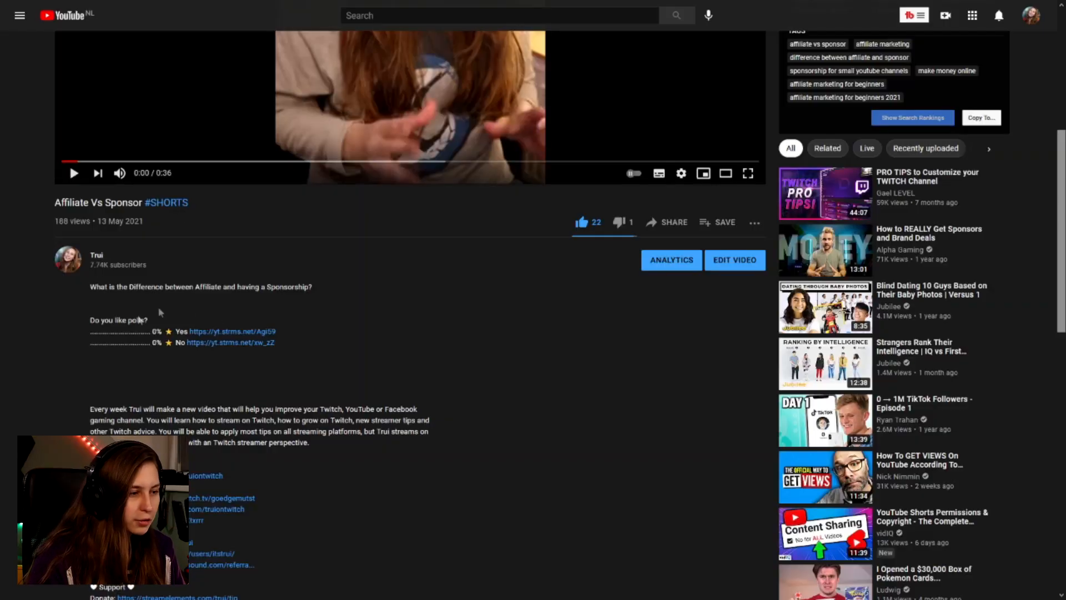
pyautogui.scroll(-3, 100, 278)
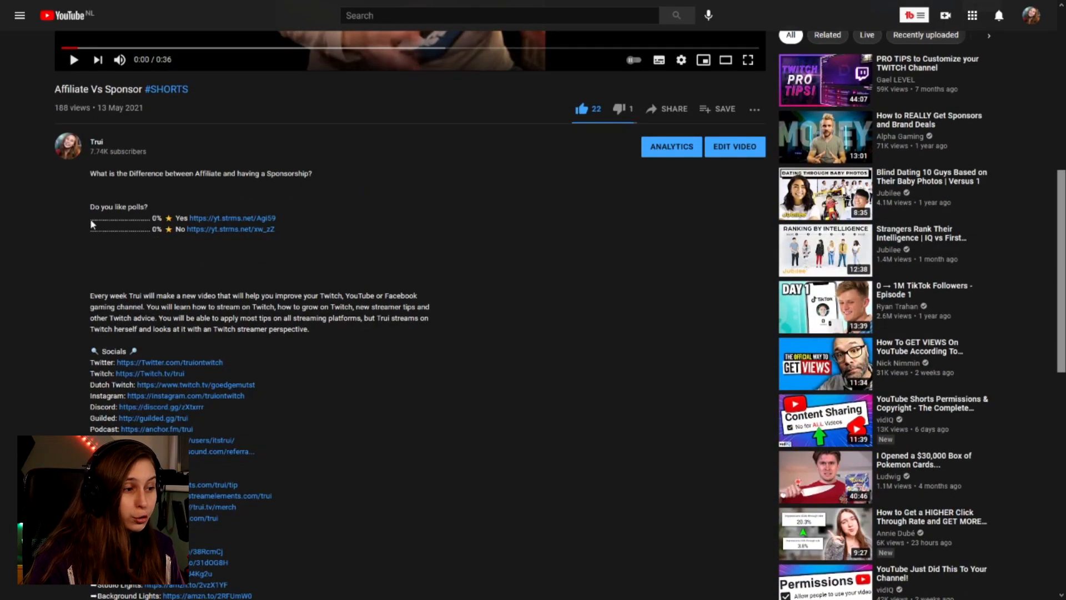
# Step: Vote Yes in the "Do you like polls?" poll through its link in the YouTube description and check the voting results
pyautogui.click(220, 220)
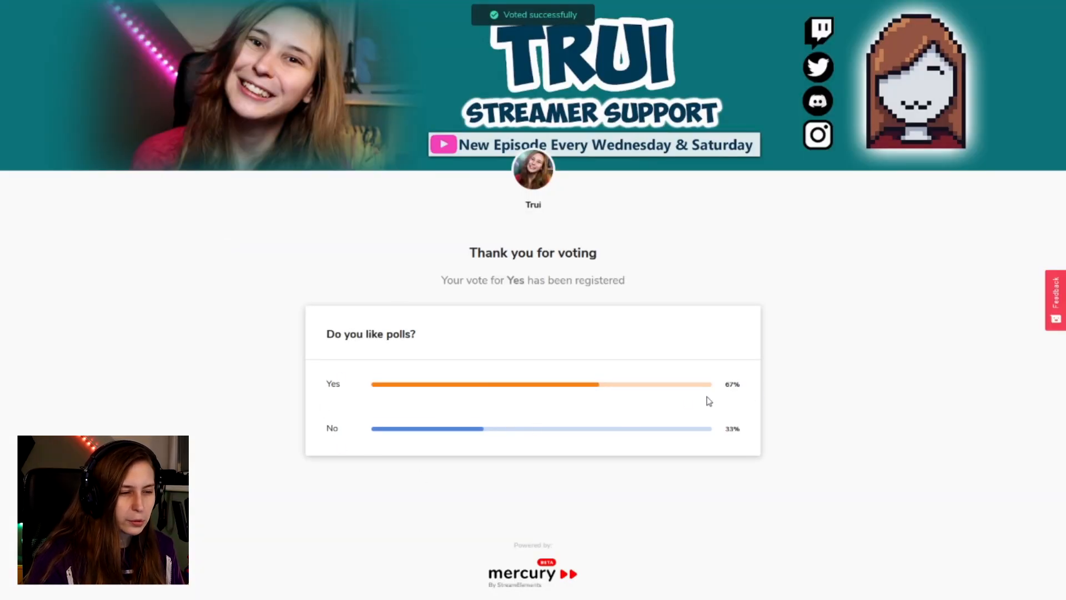
pyautogui.moveTo(729, 383); pyautogui.dragTo(742, 388)
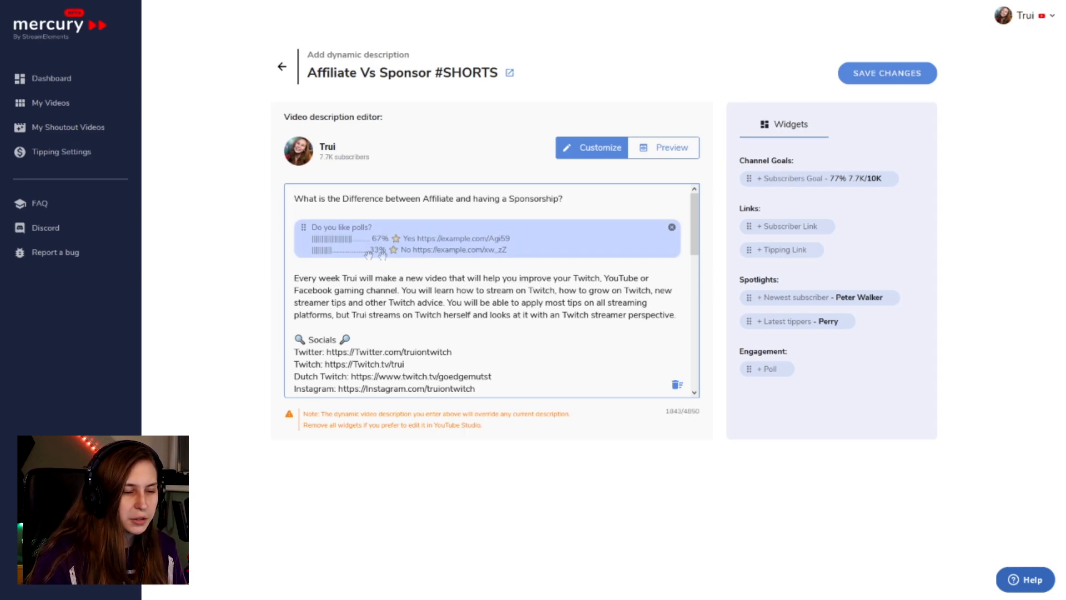
# Step: Return to the description editor, preview the full expanded description and examine the poll's result bars for both answers
pyautogui.click(662, 154)
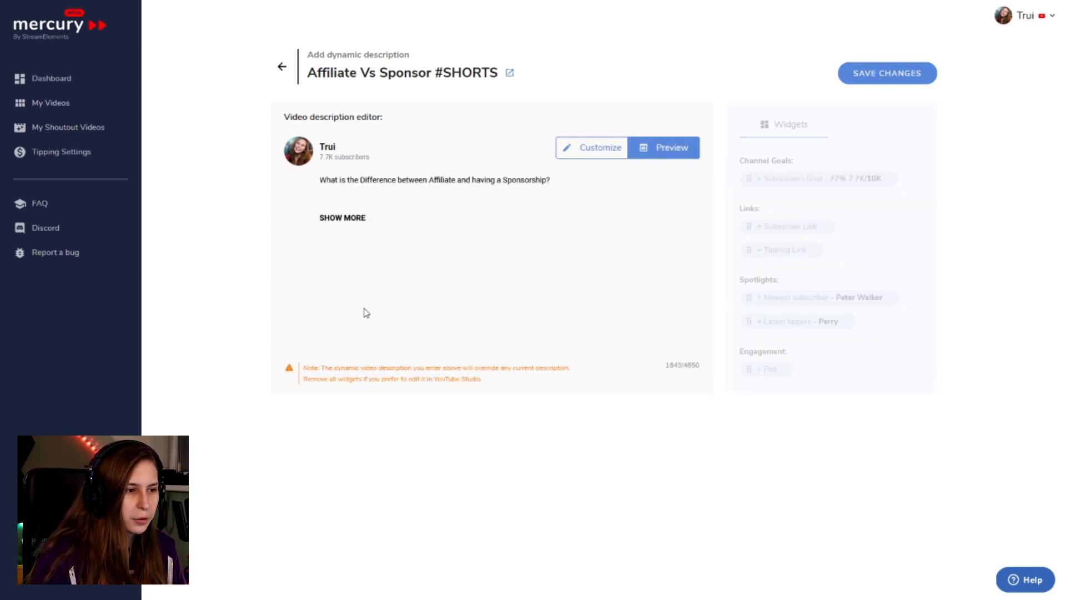
pyautogui.click(359, 218)
pyautogui.tripleClick(372, 227)
pyautogui.click(399, 275)
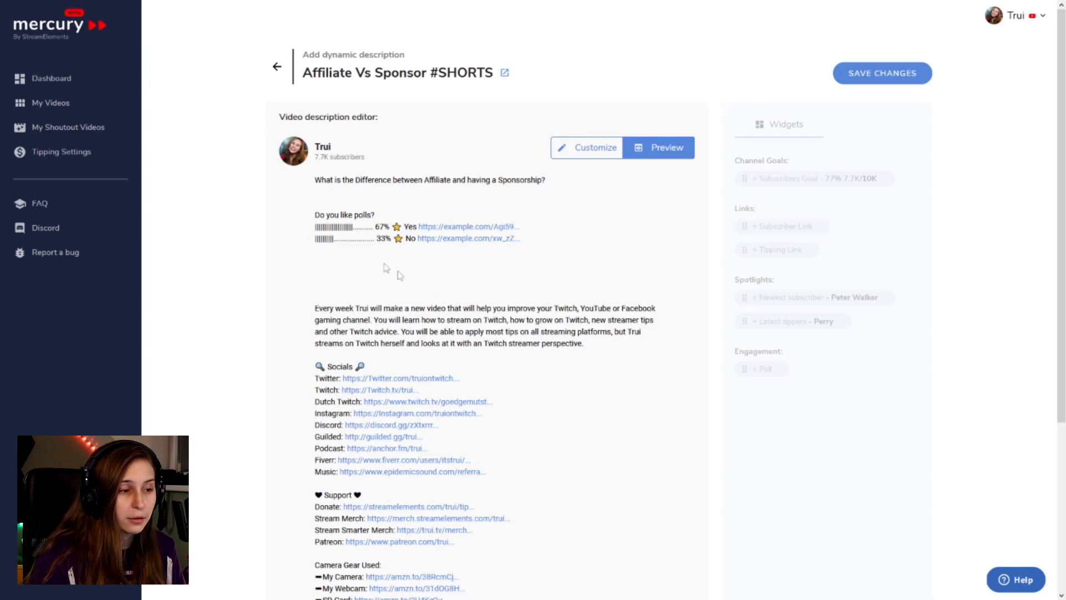
pyautogui.moveTo(316, 225); pyautogui.dragTo(358, 227)
pyautogui.click(324, 237)
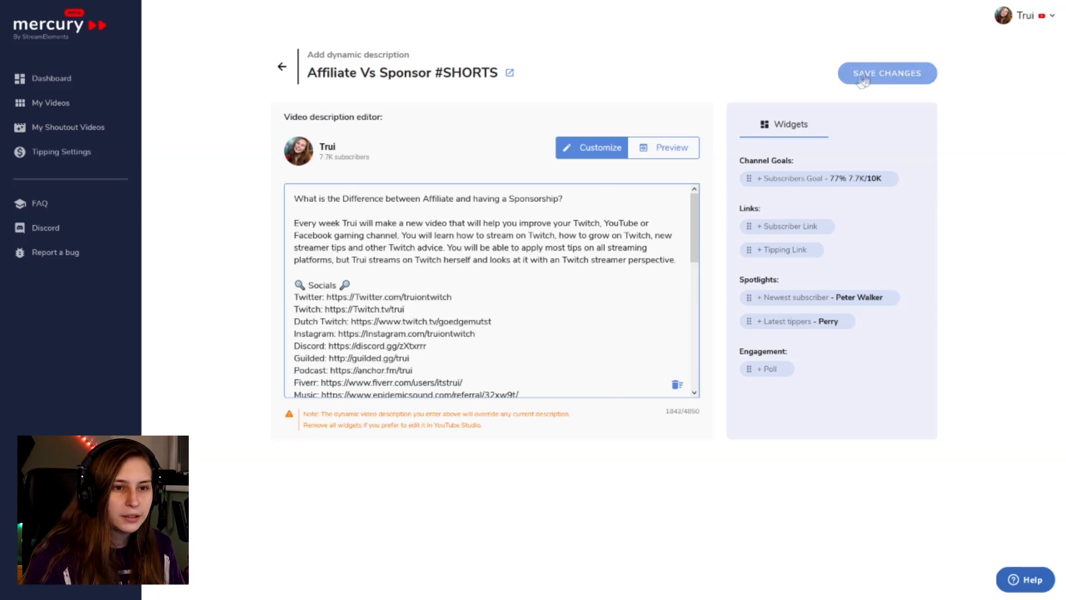
# Step: Save the changes to the video's dynamic description with the poll widget removed
pyautogui.click(865, 78)
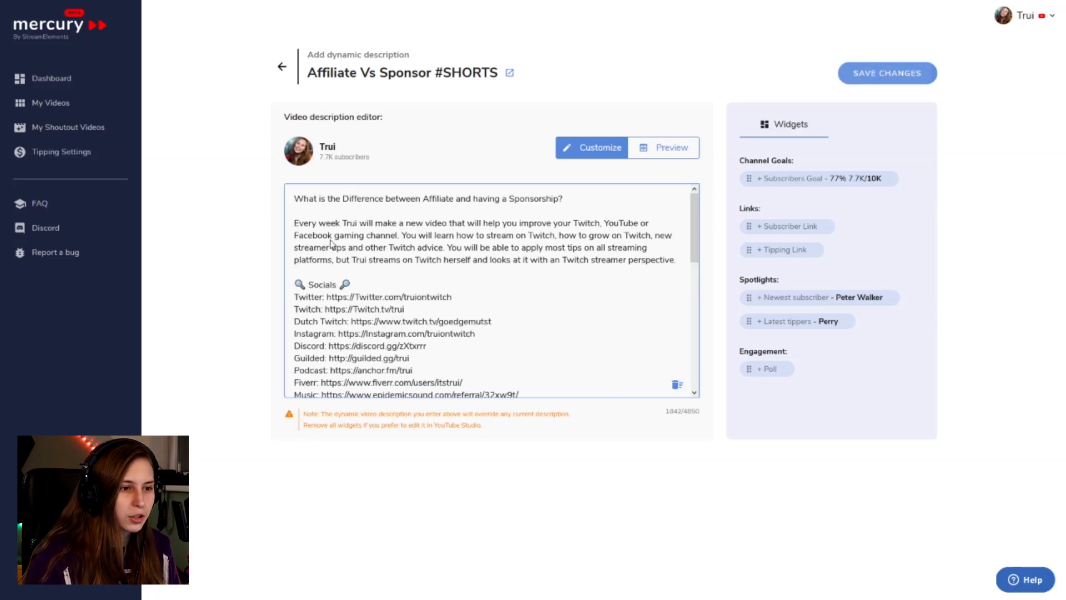
# Step: Examine the tipping settings, view the welcome message on the public tipping page, and return to check the thank-you message
pyautogui.click(63, 156)
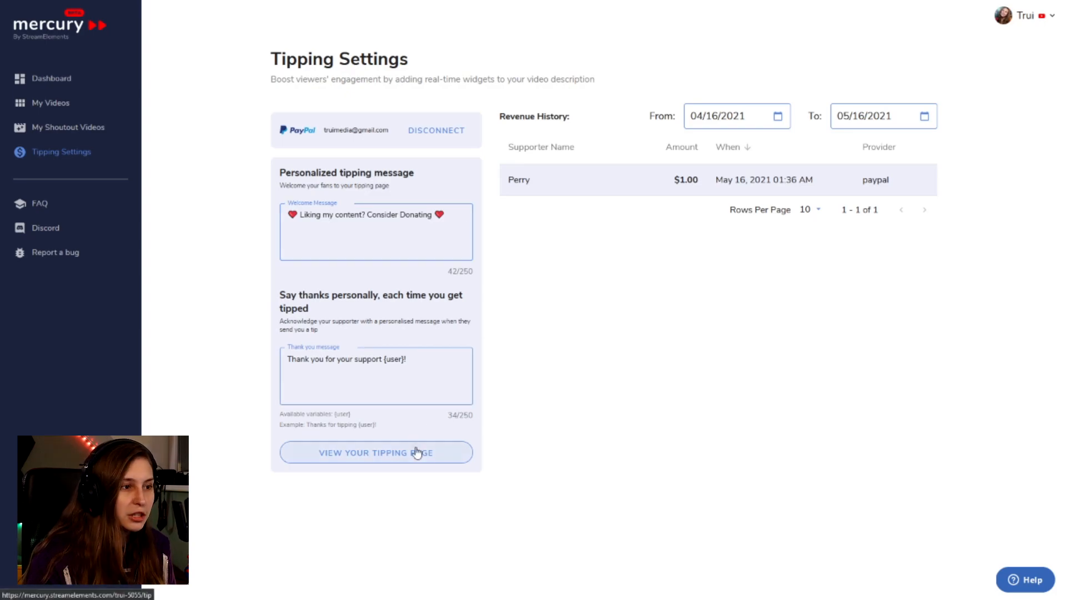
pyautogui.click(419, 452)
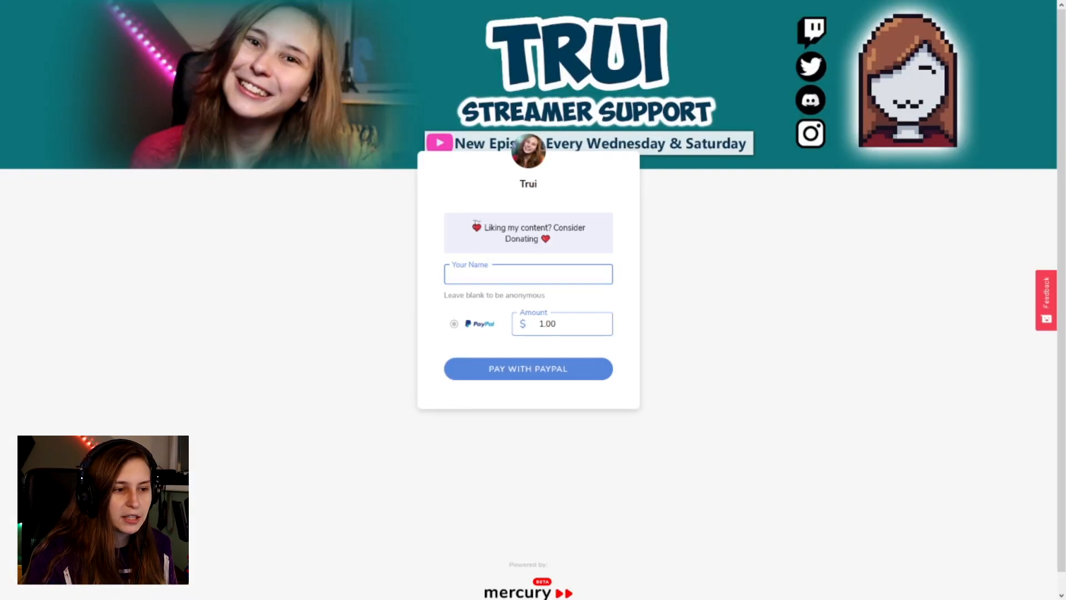
pyautogui.moveTo(475, 224); pyautogui.dragTo(578, 245)
pyautogui.click(596, 247)
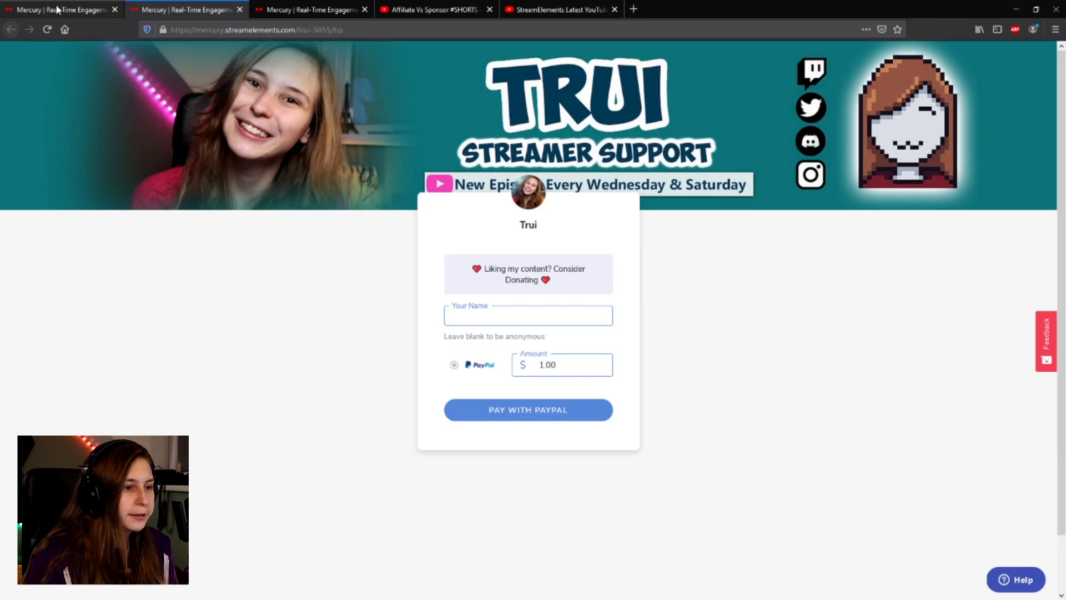
pyautogui.click(57, 7)
pyautogui.moveTo(426, 359); pyautogui.dragTo(290, 358)
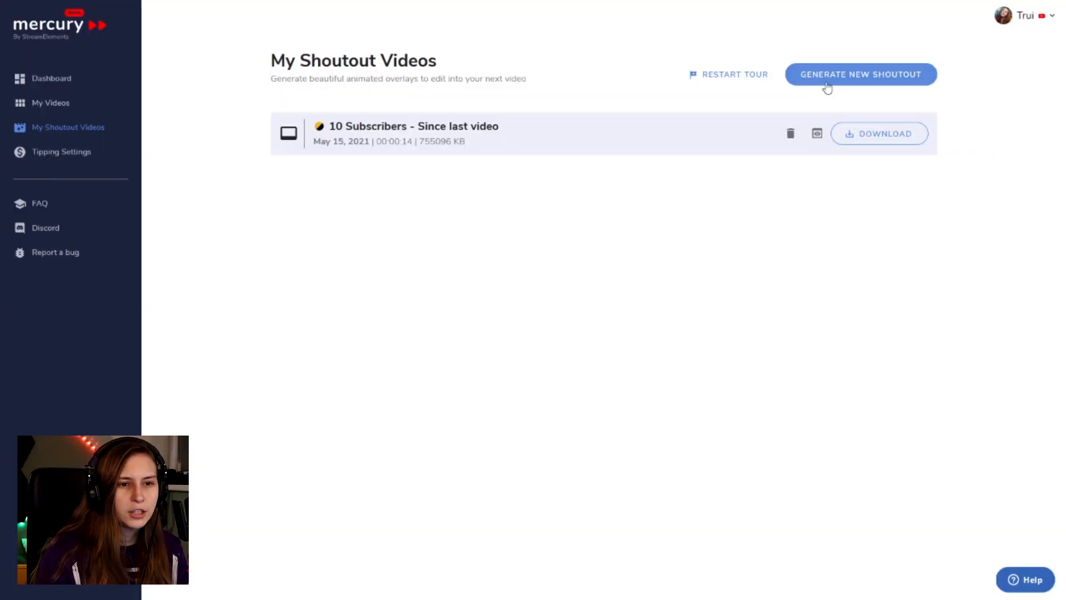
# Step: Start a new shoutout video for subscribers and limit it to people who joined in the past month
pyautogui.click(827, 83)
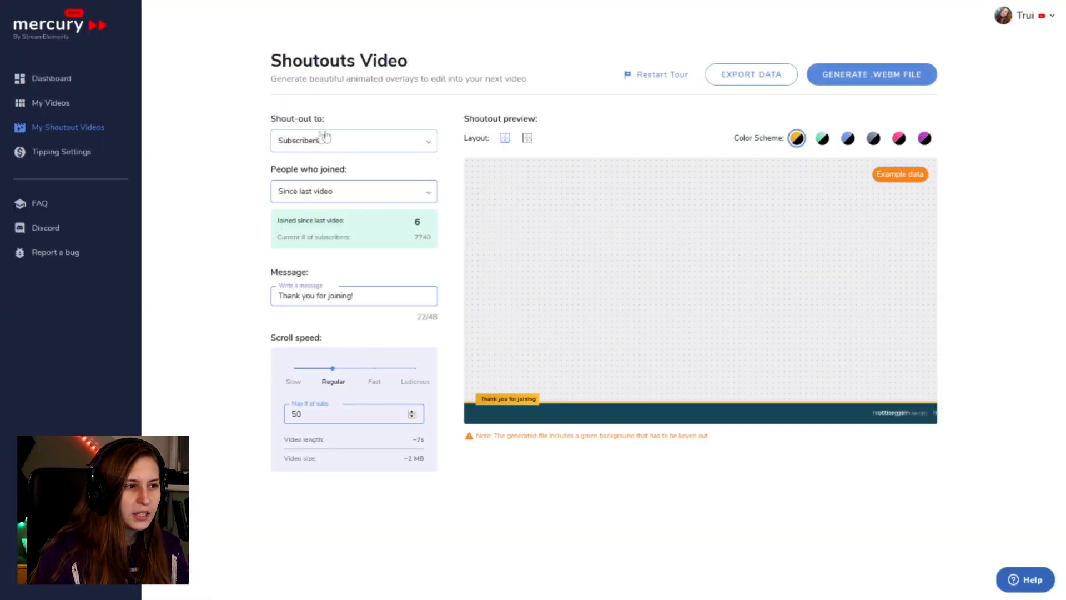
pyautogui.click(303, 143)
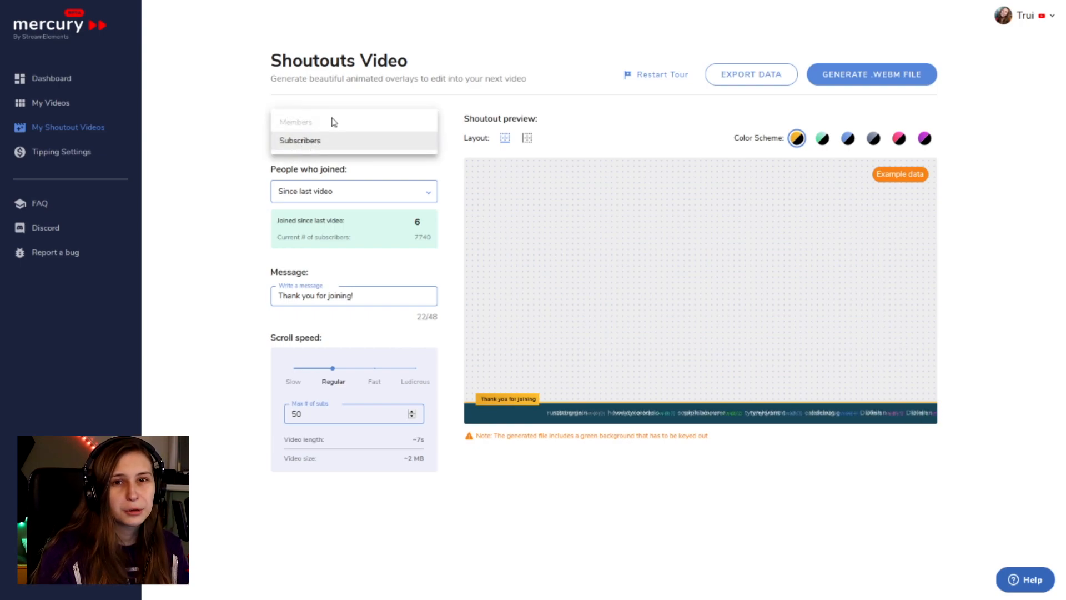
pyautogui.click(296, 194)
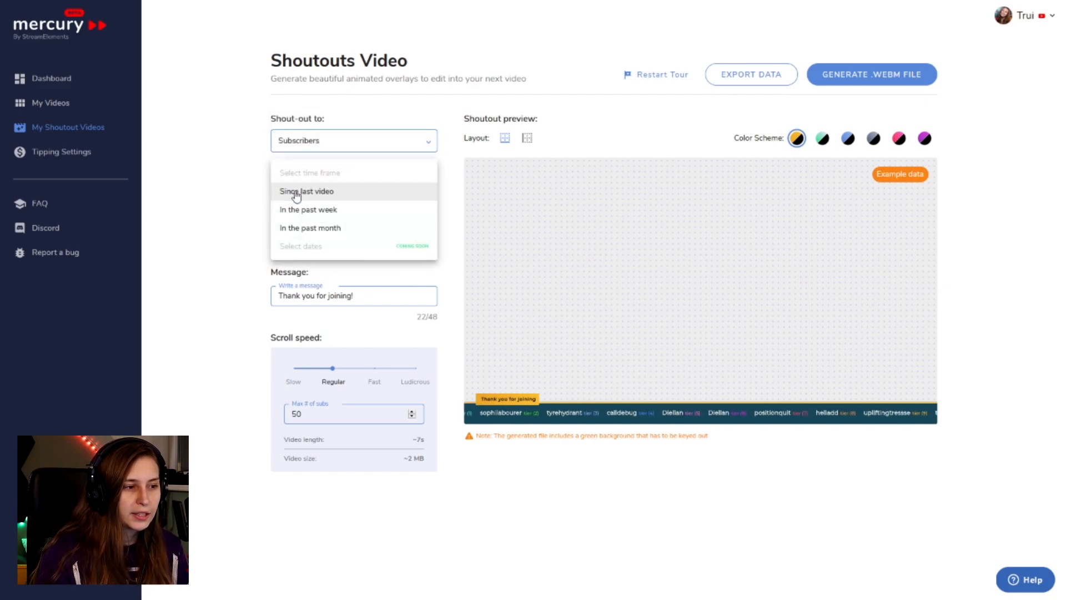
pyautogui.click(322, 228)
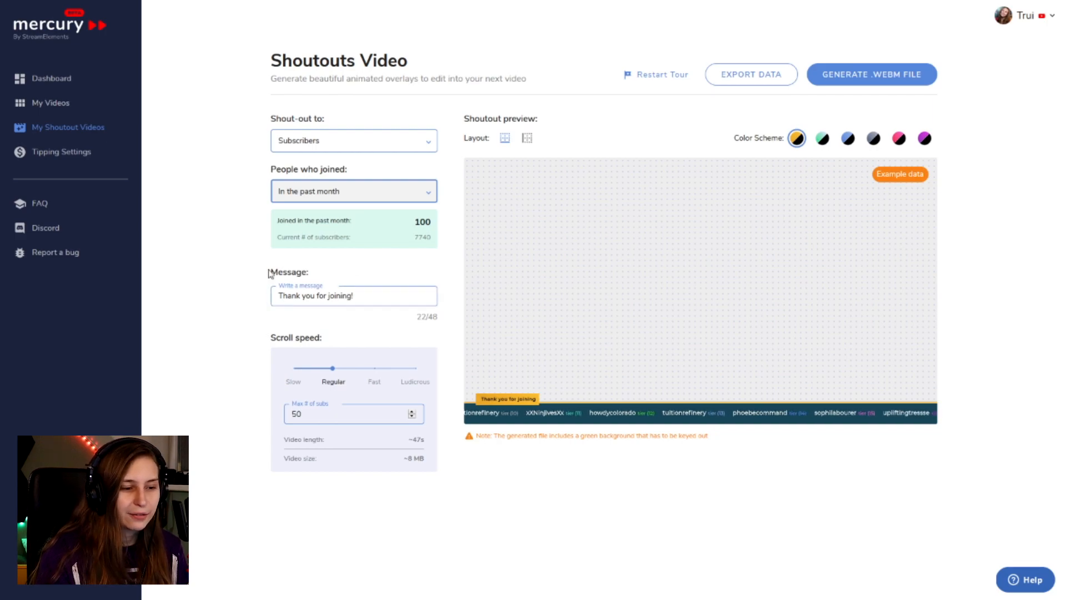
# Step: Change the shoutout message to "Thank you for subscribing!"
pyautogui.moveTo(356, 296); pyautogui.dragTo(324, 303)
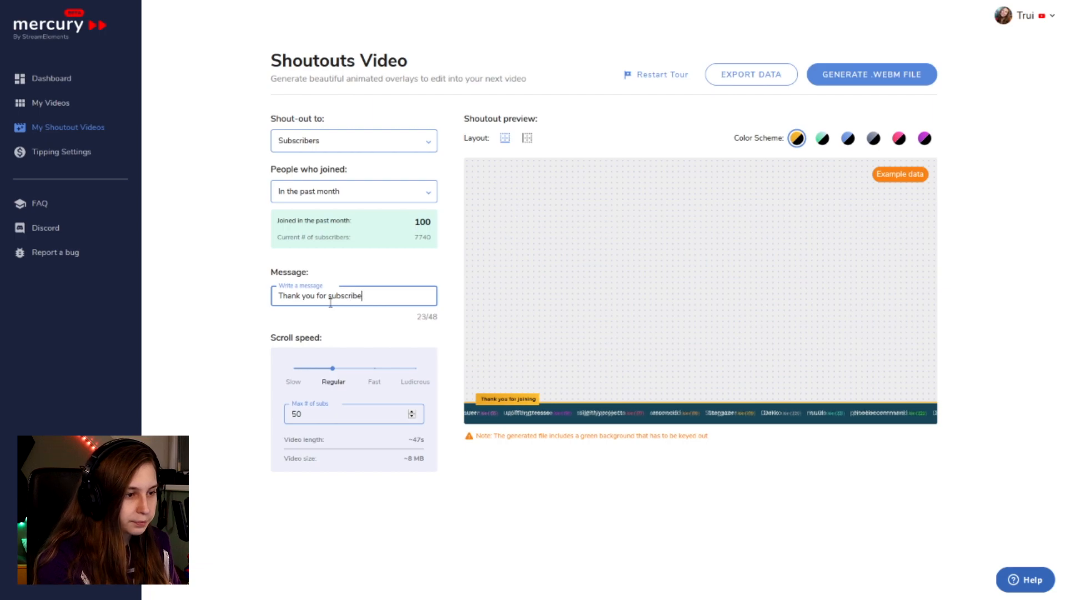
pyautogui.write('subscribing!')
# Step: Set the shoutout's scroll speed to Slow and style the overlay with the purple colour scheme and the second layout
pyautogui.moveTo(332, 370); pyautogui.dragTo(292, 375)
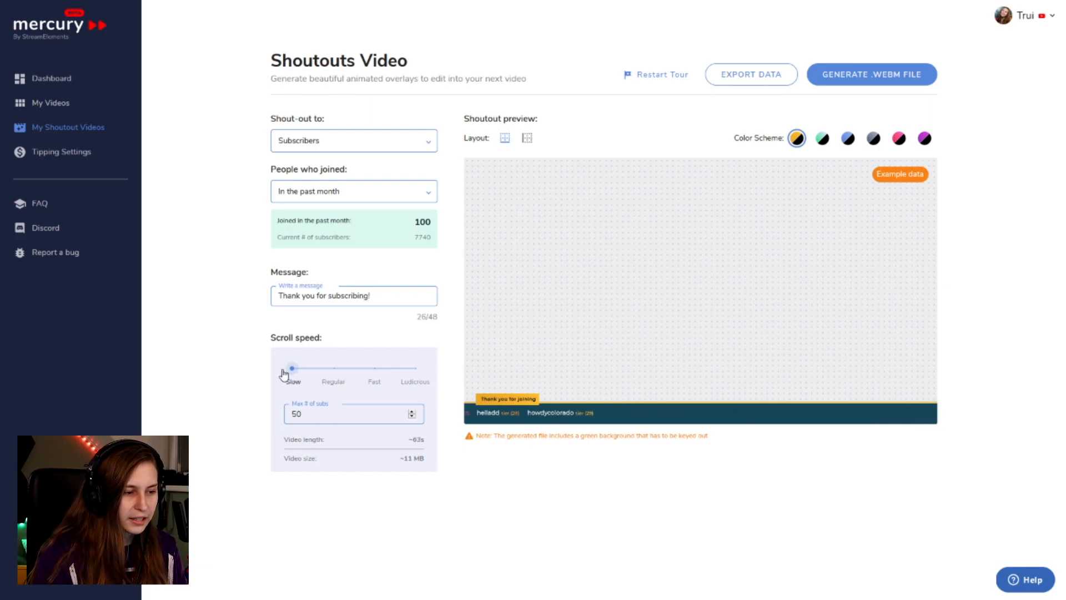
pyautogui.moveTo(302, 376)
pyautogui.mouseDown()
pyautogui.moveTo(426, 382)
pyautogui.moveTo(293, 372)
pyautogui.mouseUp()
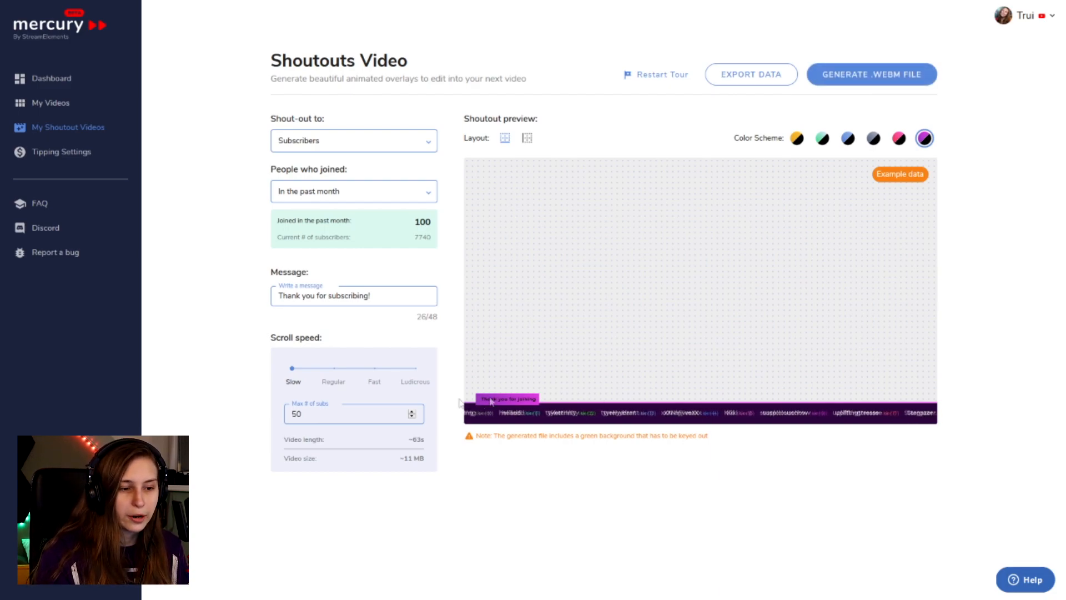
pyautogui.click(527, 137)
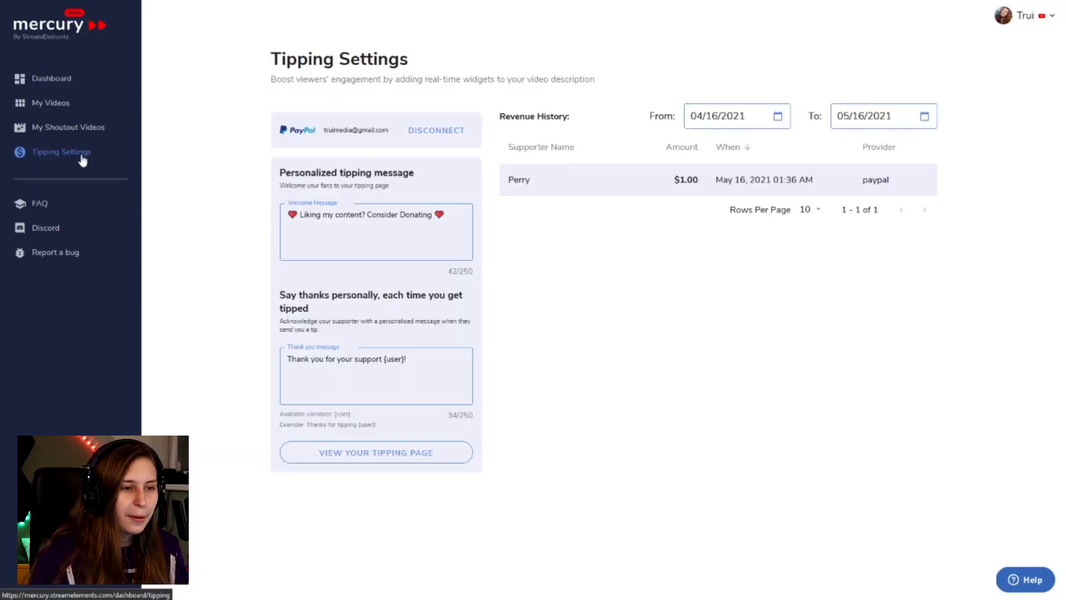
# Step: Open the Mercury FAQ and skim through its questions and answers
pyautogui.click(39, 205)
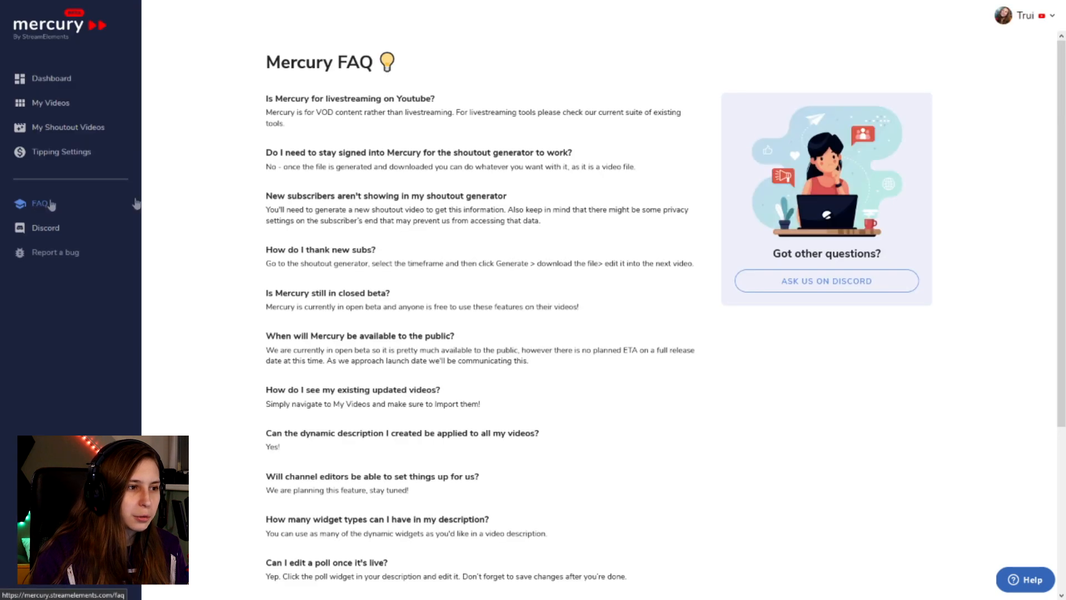
pyautogui.scroll(-4, 425, 223)
pyautogui.scroll(4, 425, 223)
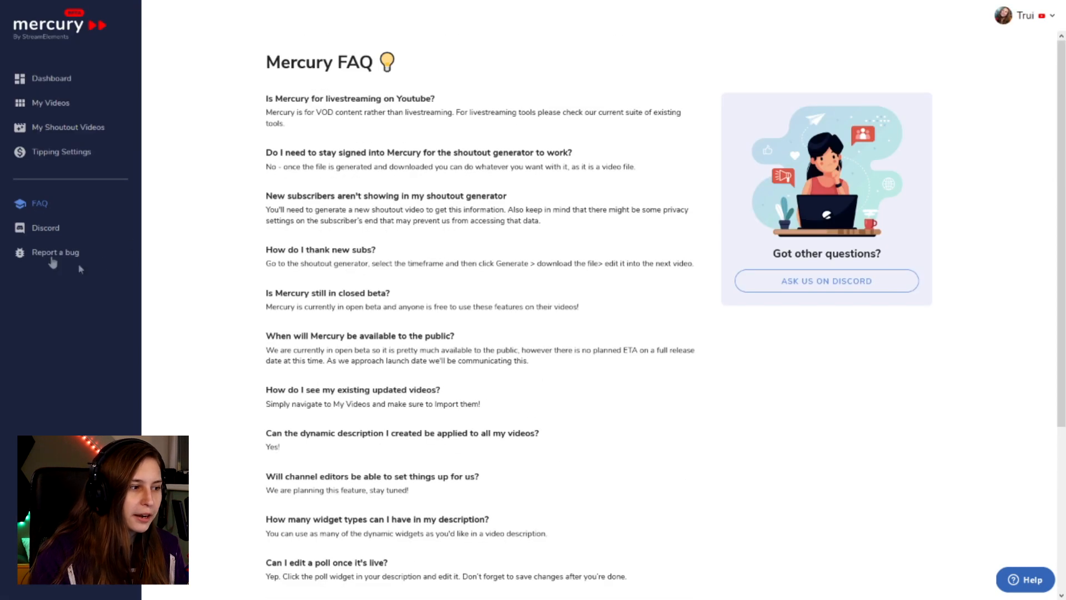